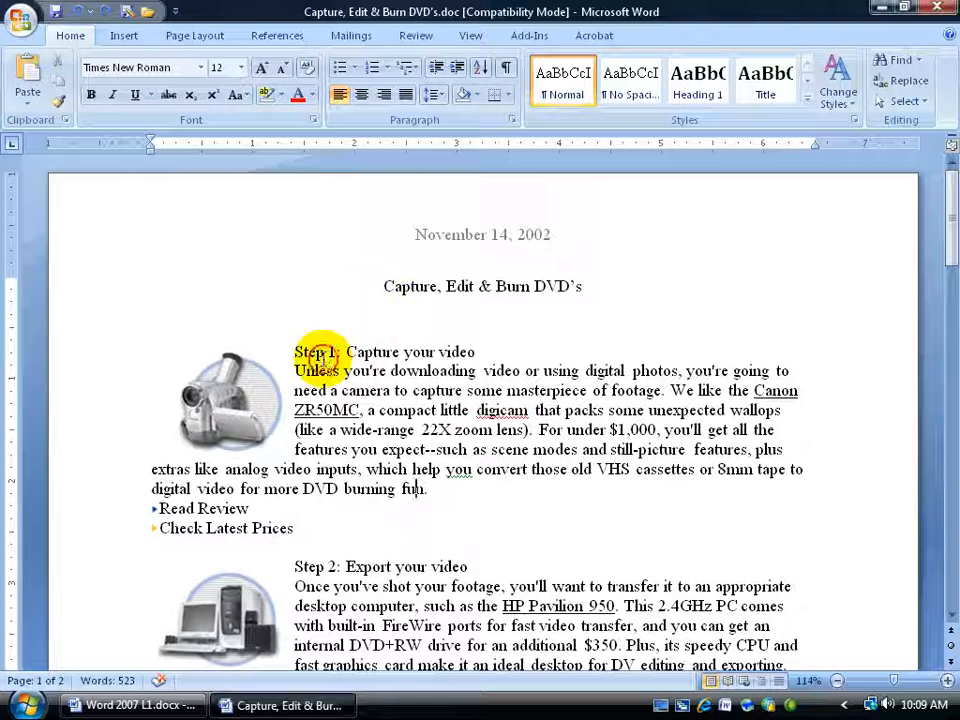
# Step: Set the "Step 1: Capture your video" heading to Monotype Corsiva, bold and underlined
pyautogui.moveTo(292, 351); pyautogui.dragTo(481, 351)
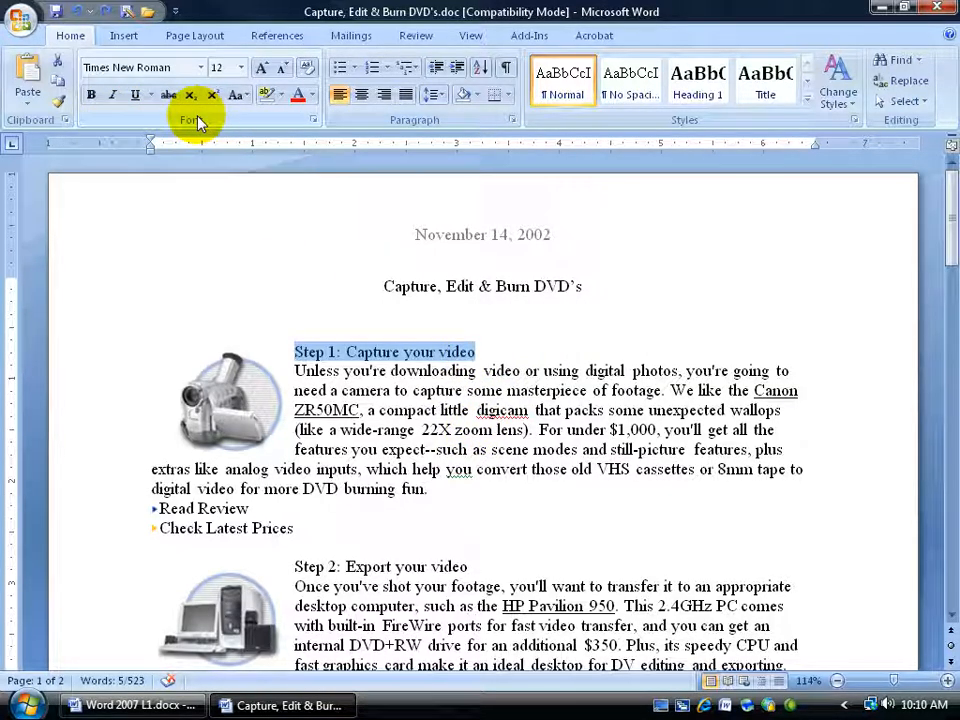
pyautogui.click(203, 68)
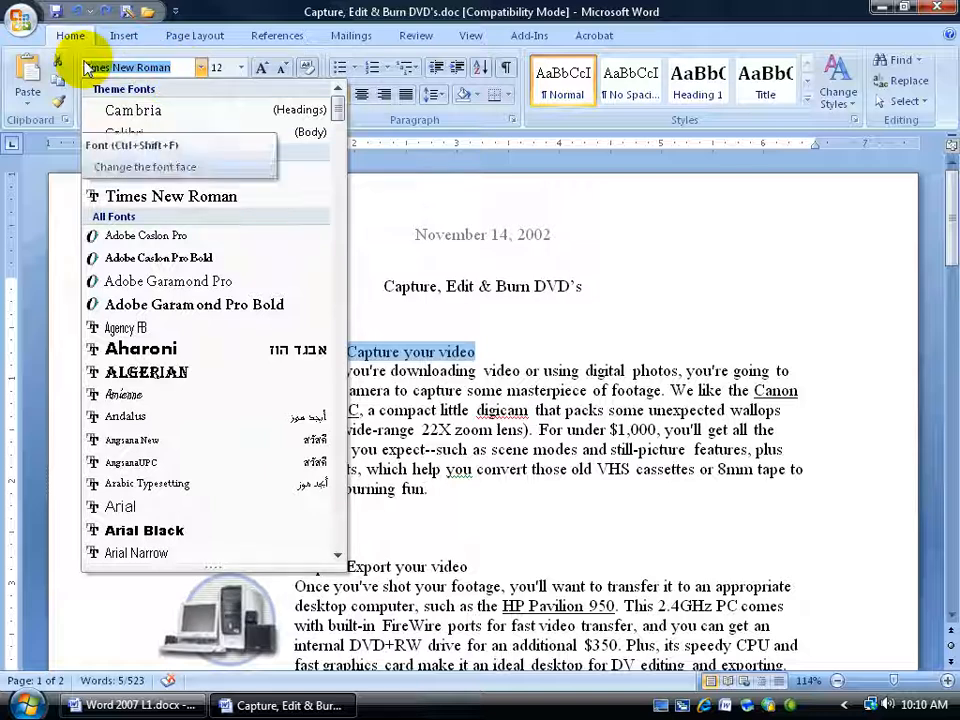
pyautogui.write('Monotype Corsiva')
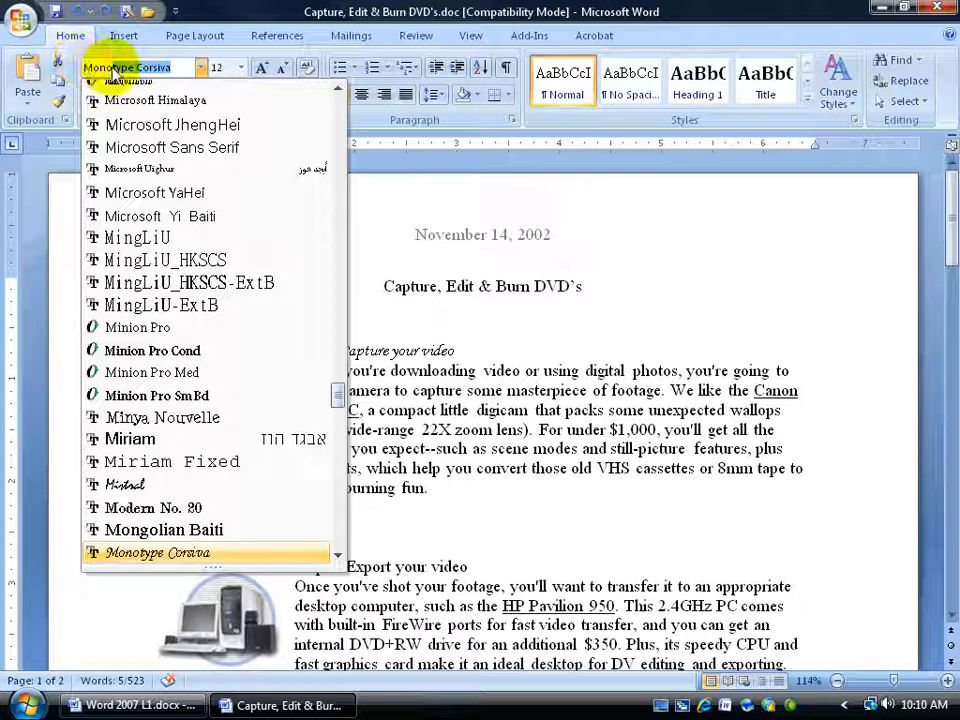
pyautogui.click(204, 556)
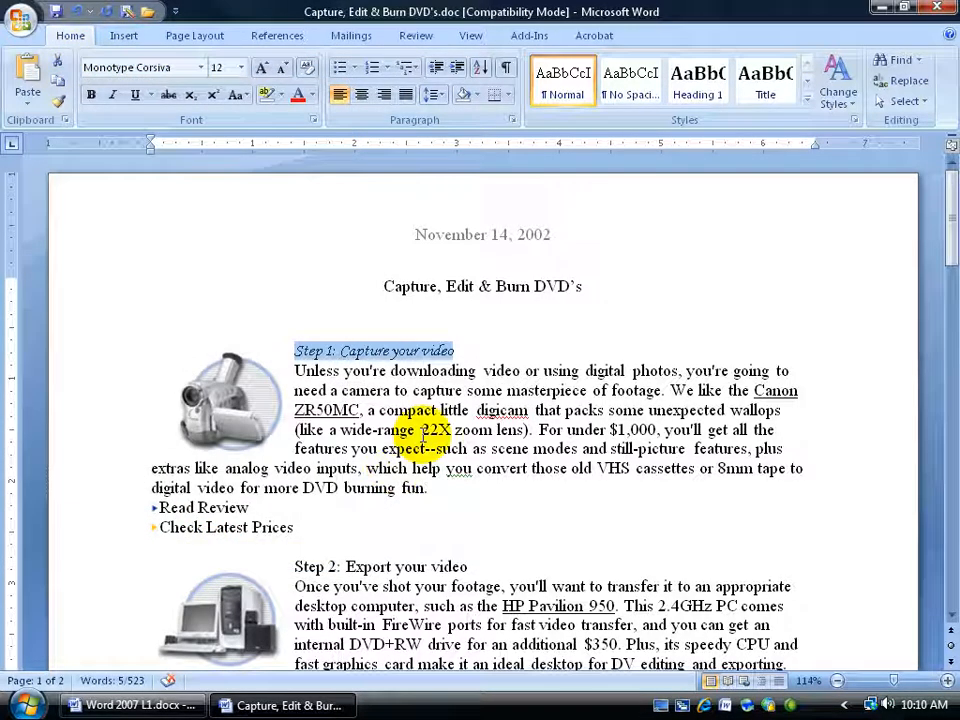
pyautogui.click(92, 98)
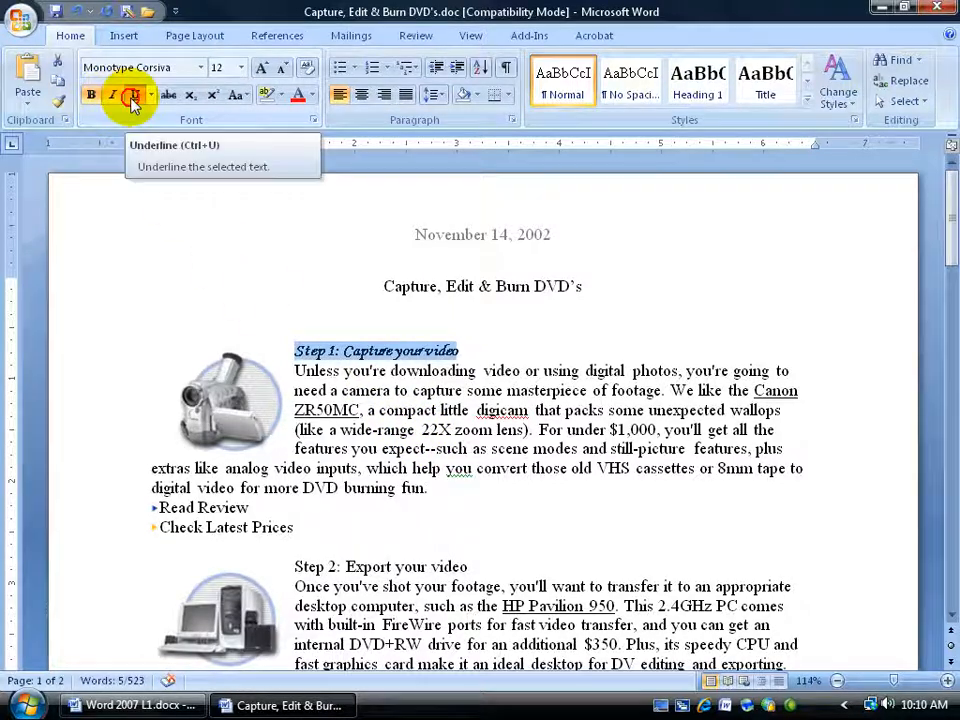
pyautogui.click(133, 97)
pyautogui.click(312, 96)
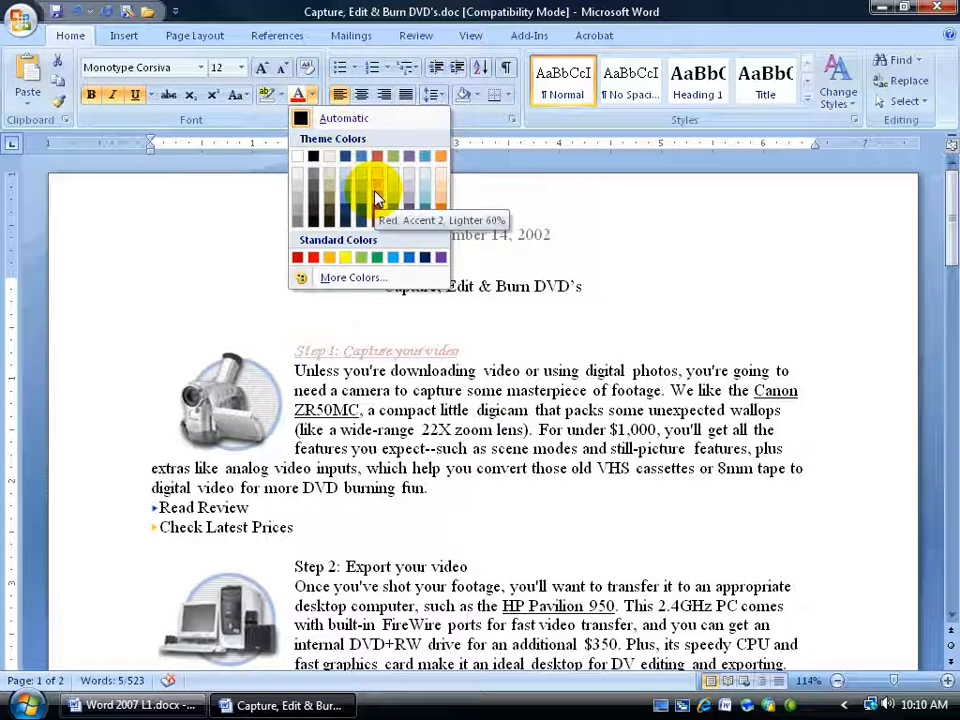
pyautogui.click(360, 279)
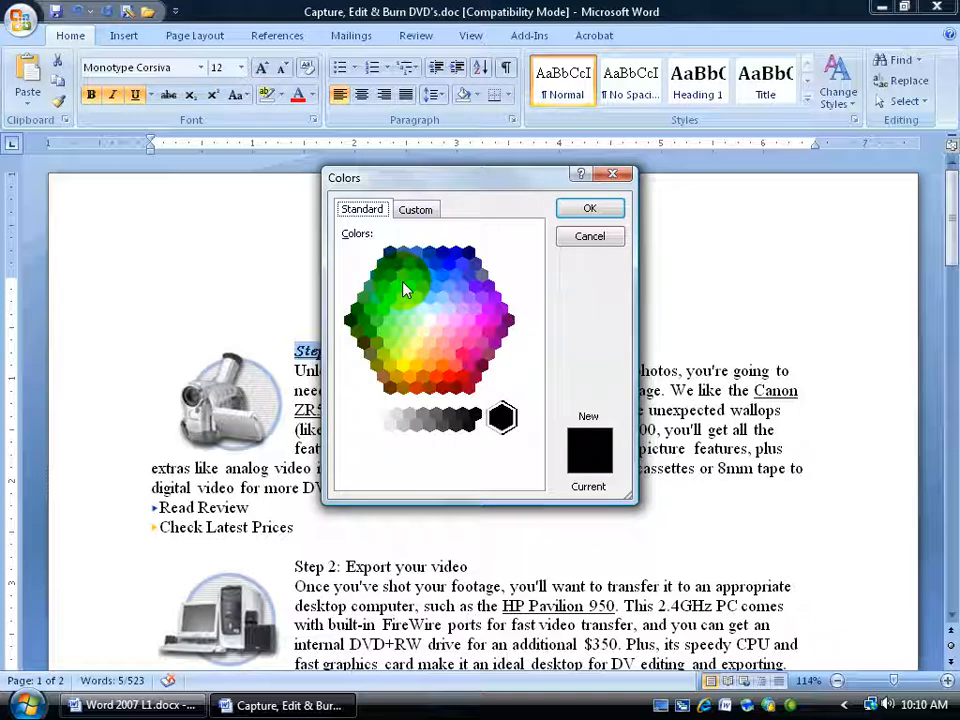
pyautogui.click(414, 210)
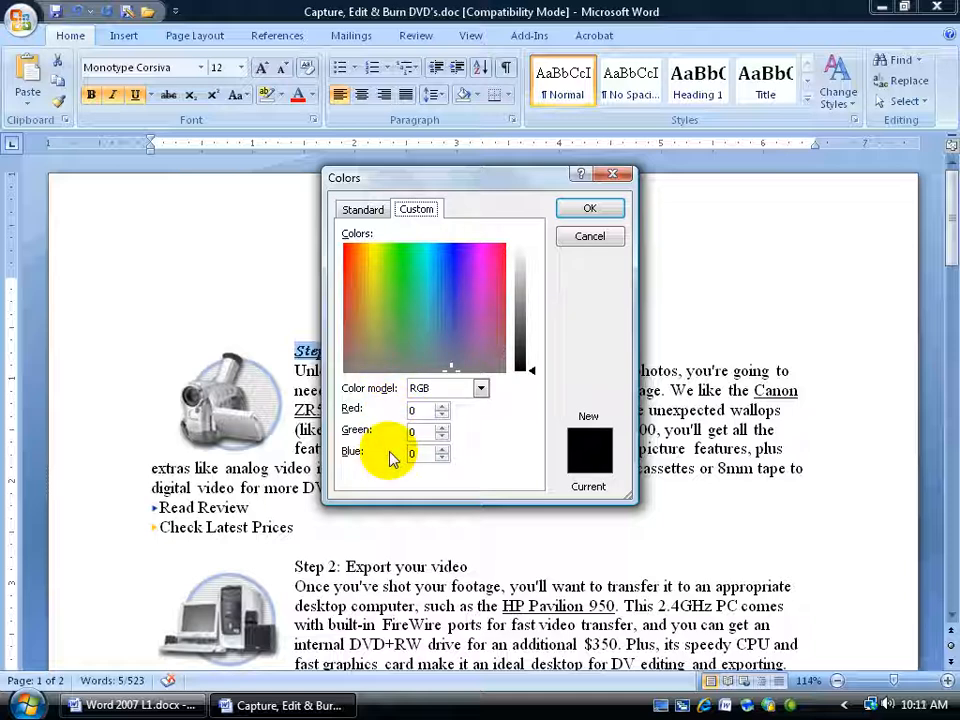
pyautogui.click(442, 406)
pyautogui.click(442, 427)
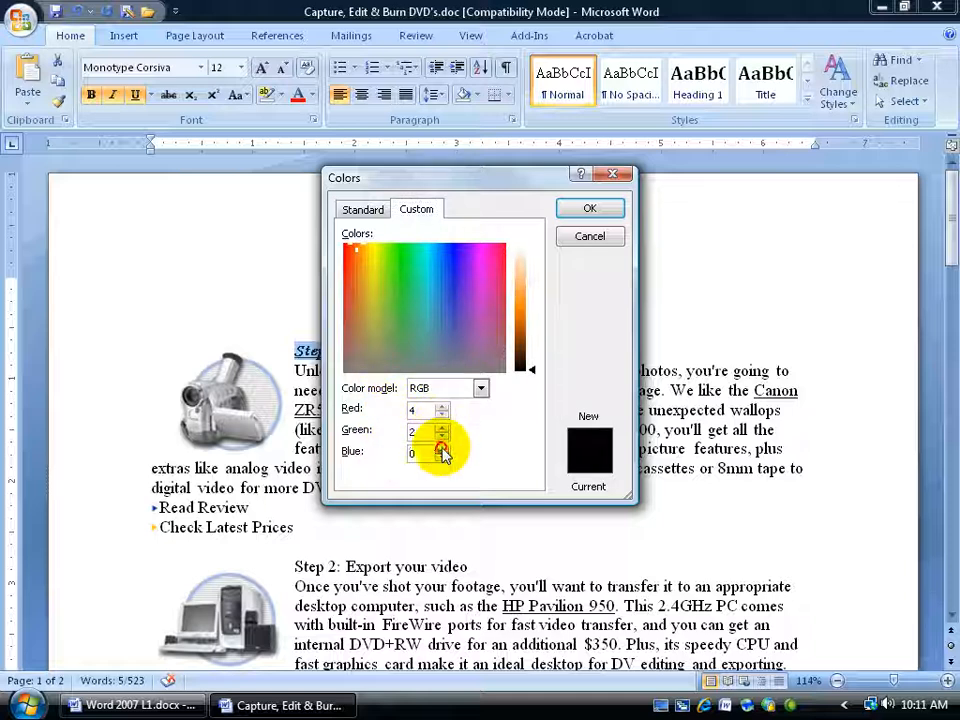
pyautogui.click(442, 449)
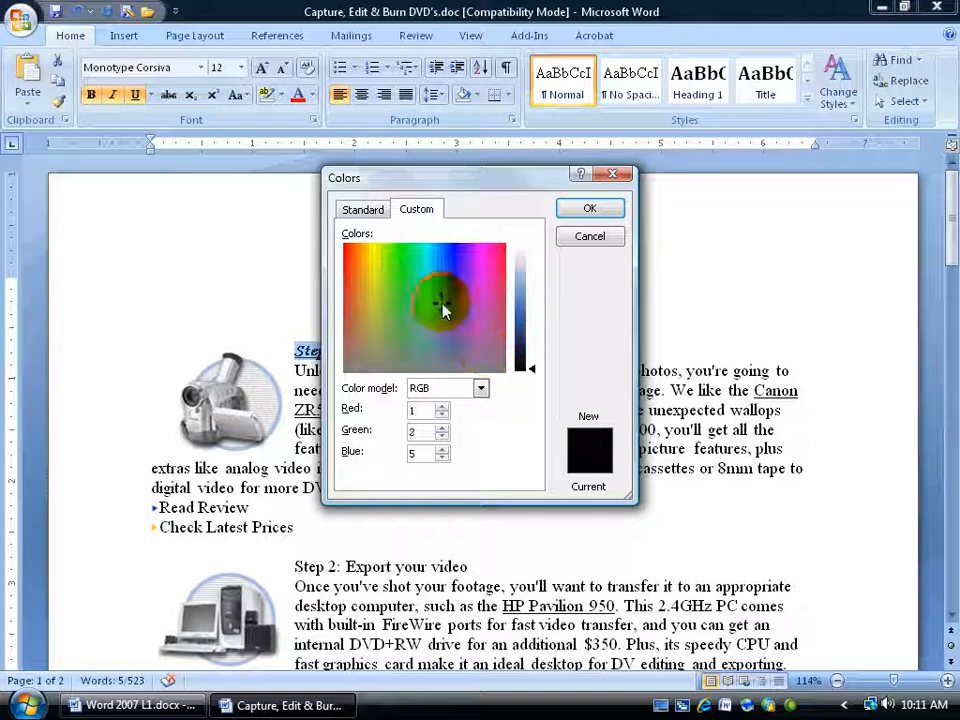
pyautogui.moveTo(448, 312); pyautogui.dragTo(441, 301)
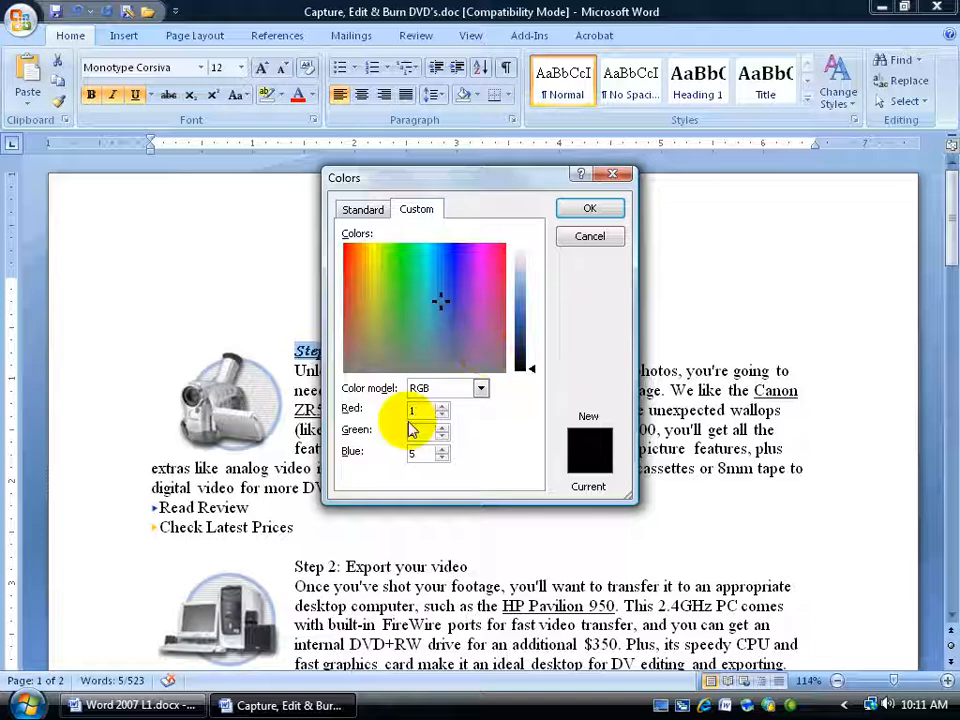
pyautogui.click(578, 235)
# Step: Set the Step 1 heading's font colour to standard red
pyautogui.click(313, 95)
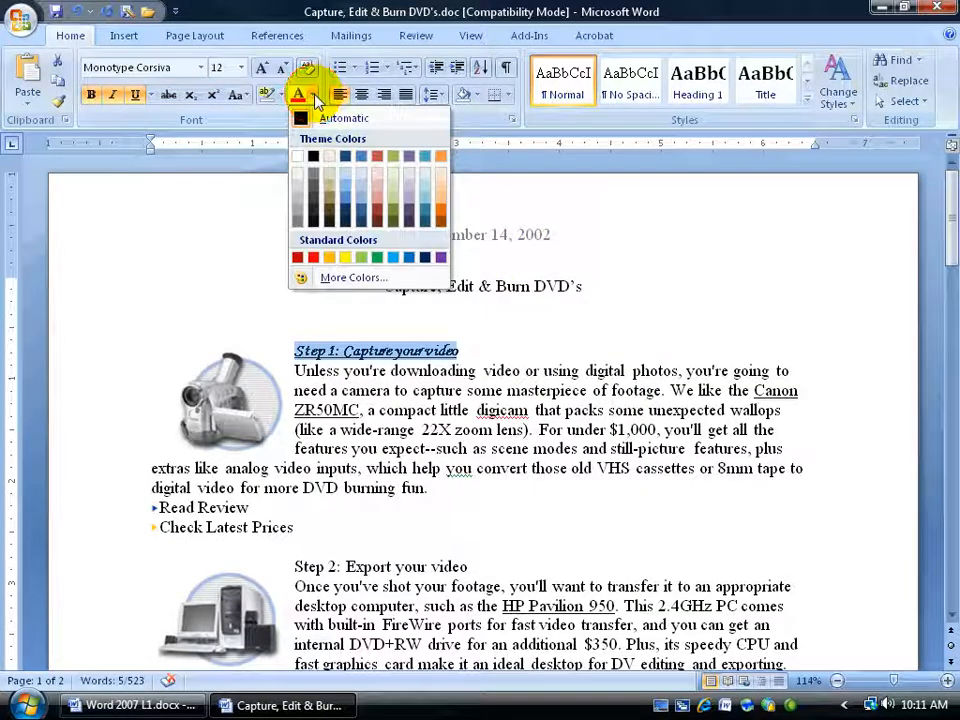
pyautogui.click(314, 258)
pyautogui.click(403, 348)
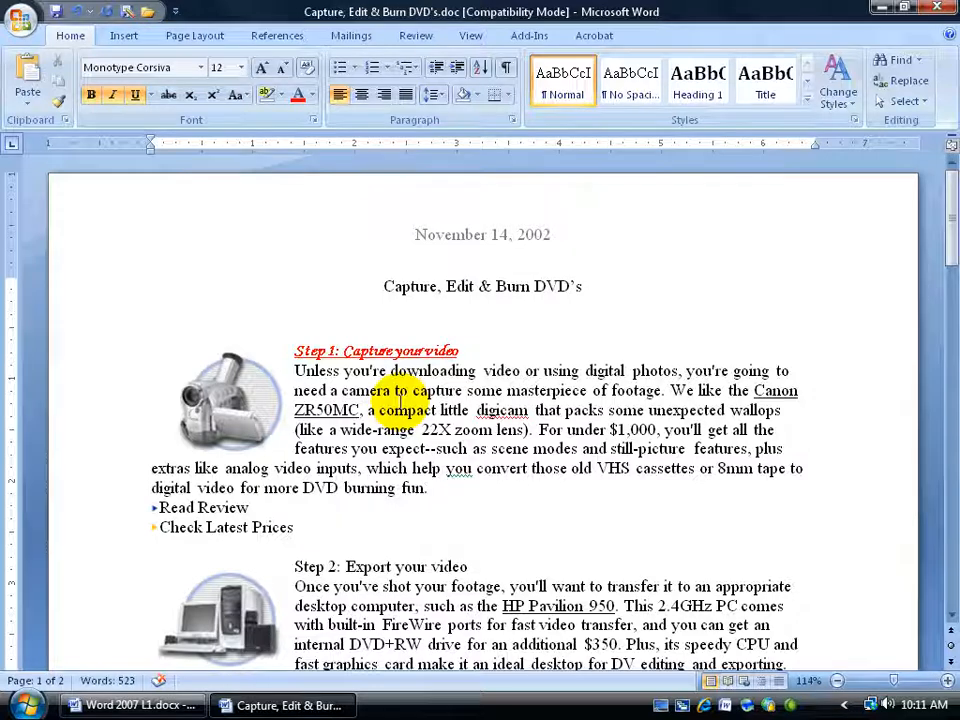
# Step: Copy the Step 1 heading's formatting onto the "Step 2: Export your video" heading with Format Painter
pyautogui.scroll(-3, 400, 395)
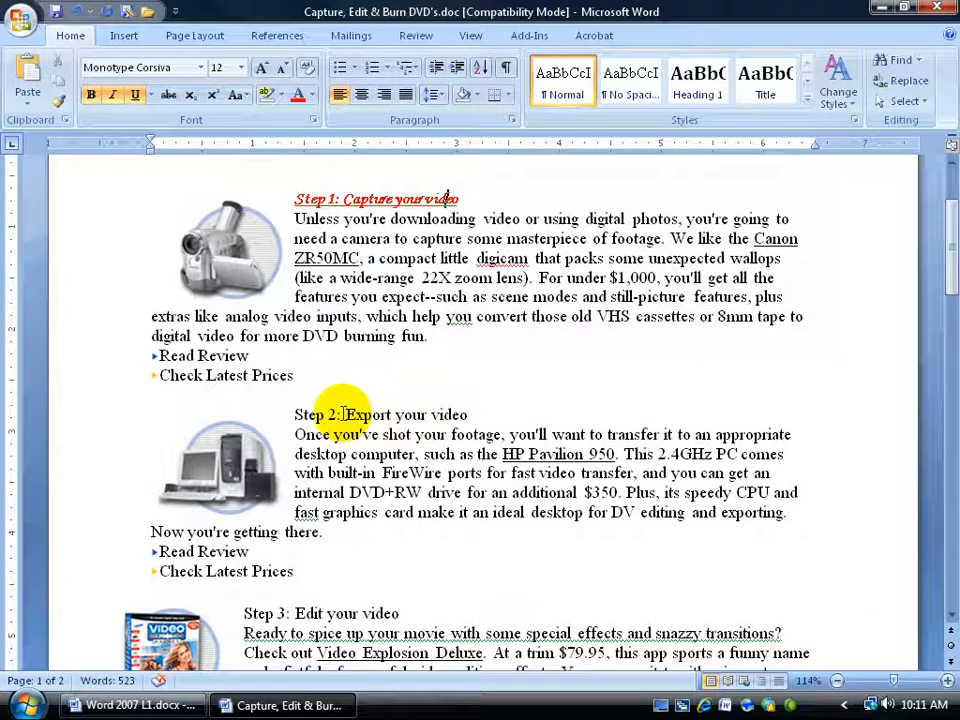
pyautogui.moveTo(300, 413); pyautogui.dragTo(456, 413)
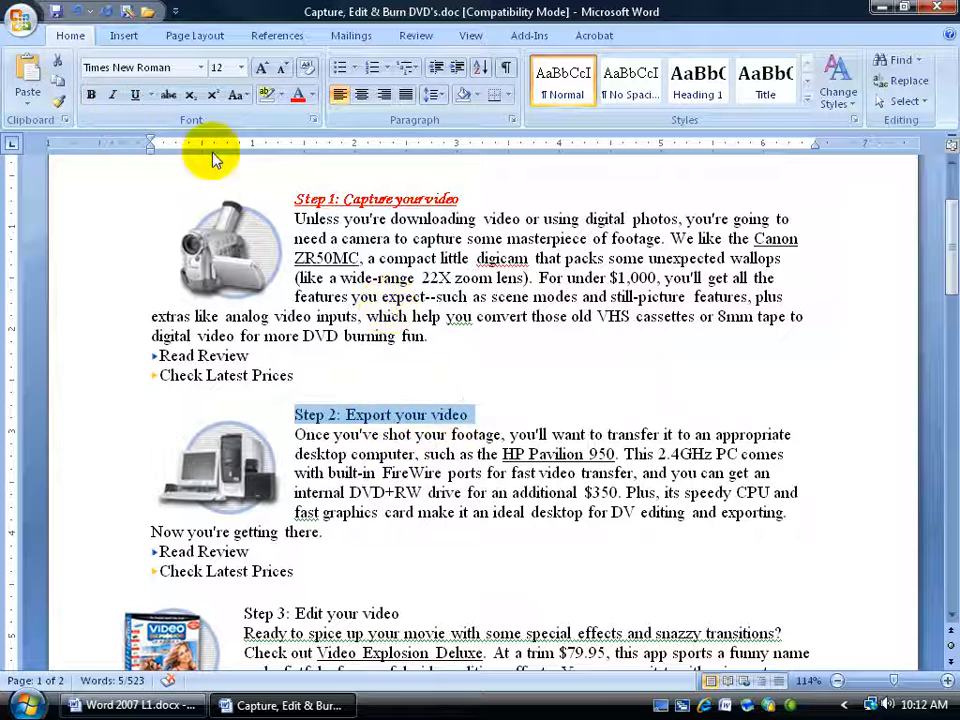
pyautogui.click(353, 198)
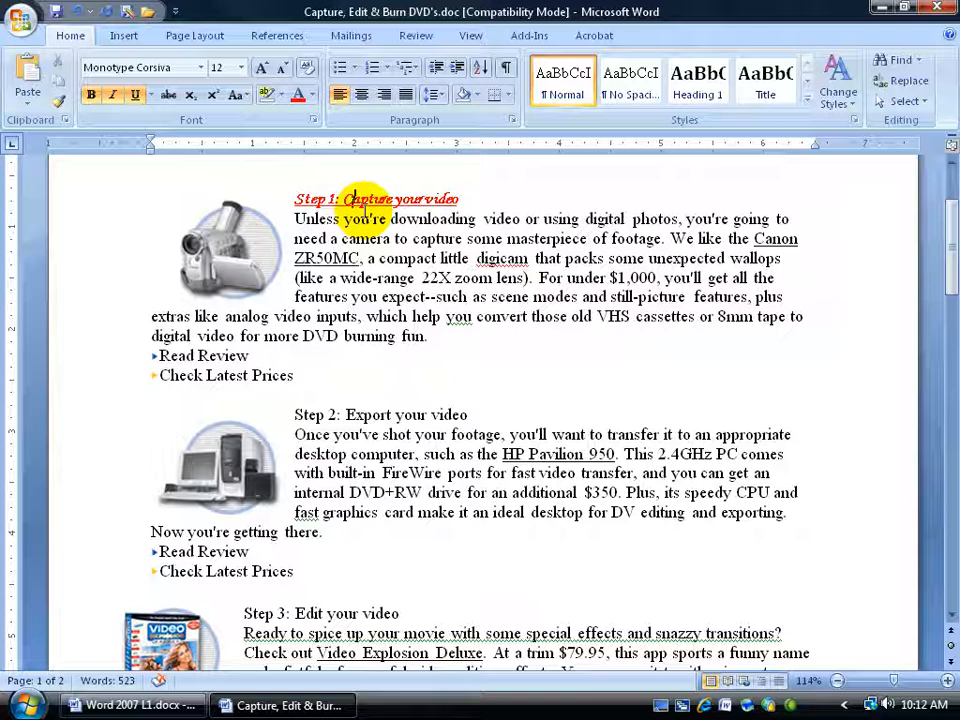
pyautogui.click(57, 102)
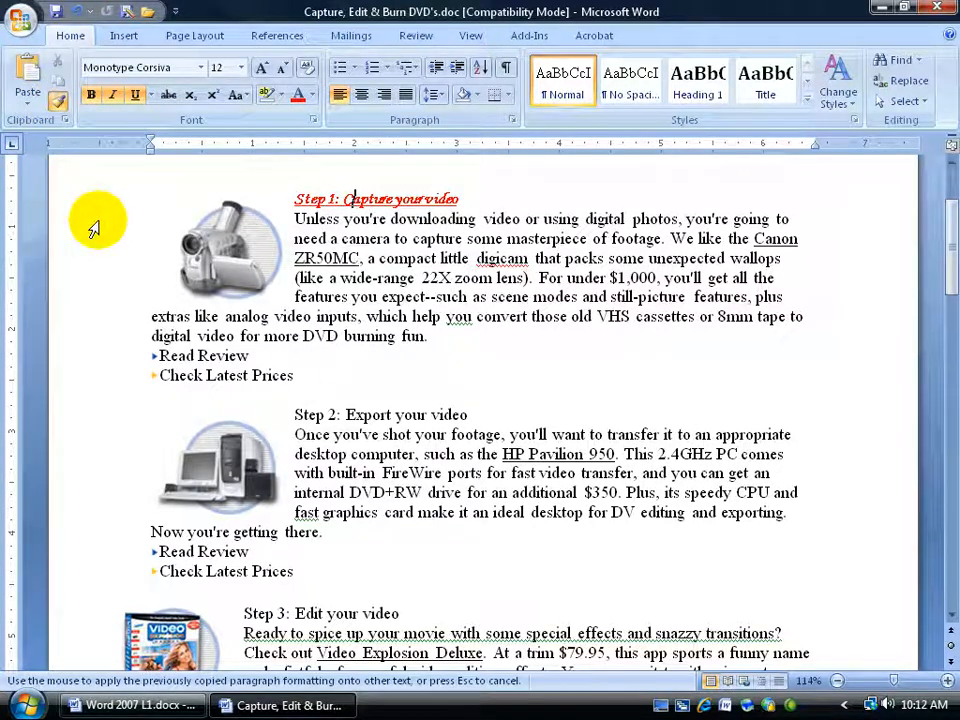
pyautogui.moveTo(296, 414); pyautogui.dragTo(461, 414)
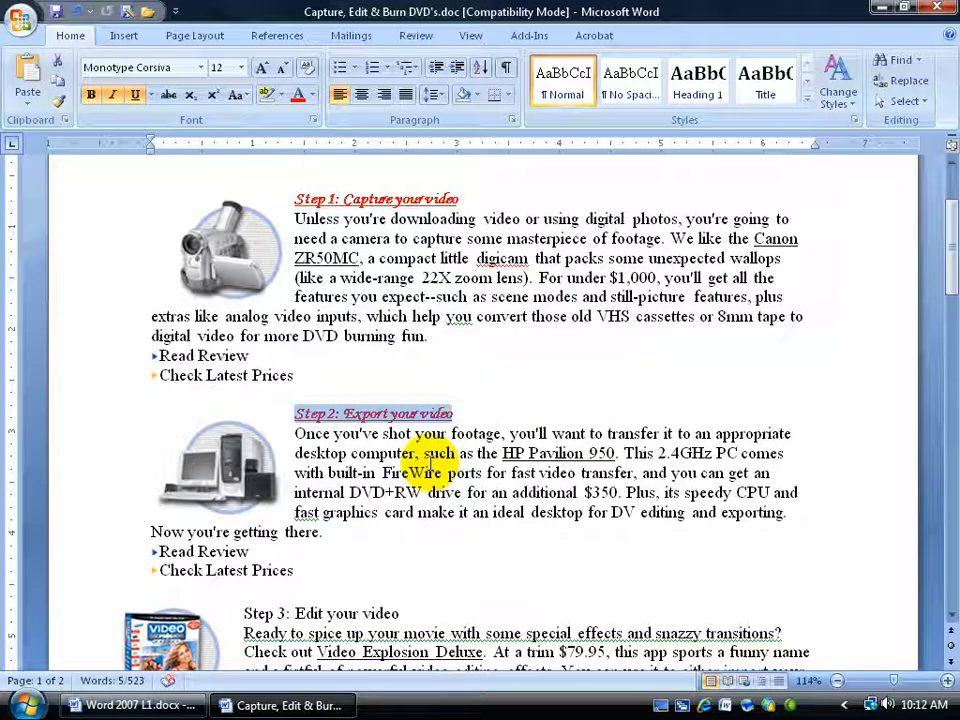
# Step: Apply the same heading formatting to the Step 3, Step 4 and Step 5 headings using a locked Format Painter
pyautogui.click(374, 201)
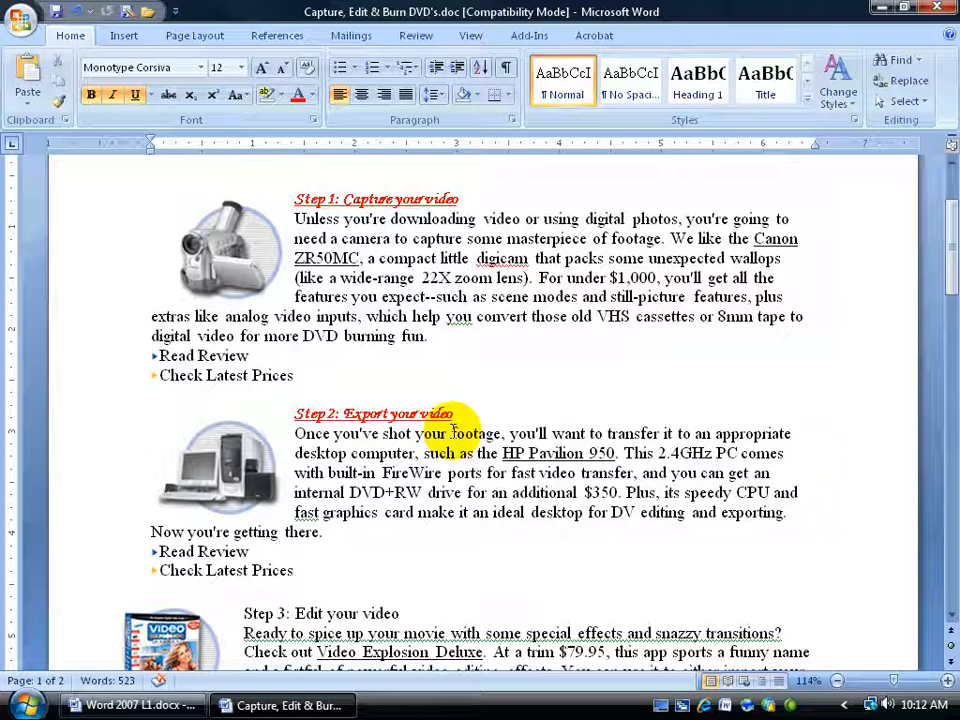
pyautogui.click(384, 412)
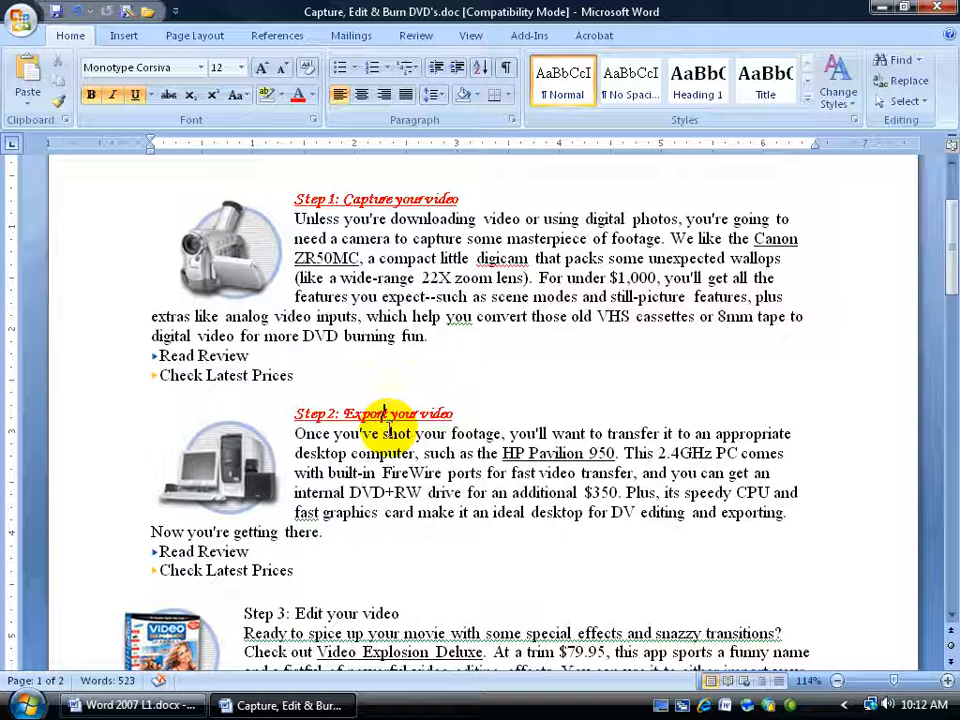
pyautogui.moveTo(296, 413); pyautogui.dragTo(455, 414)
pyautogui.click(437, 453)
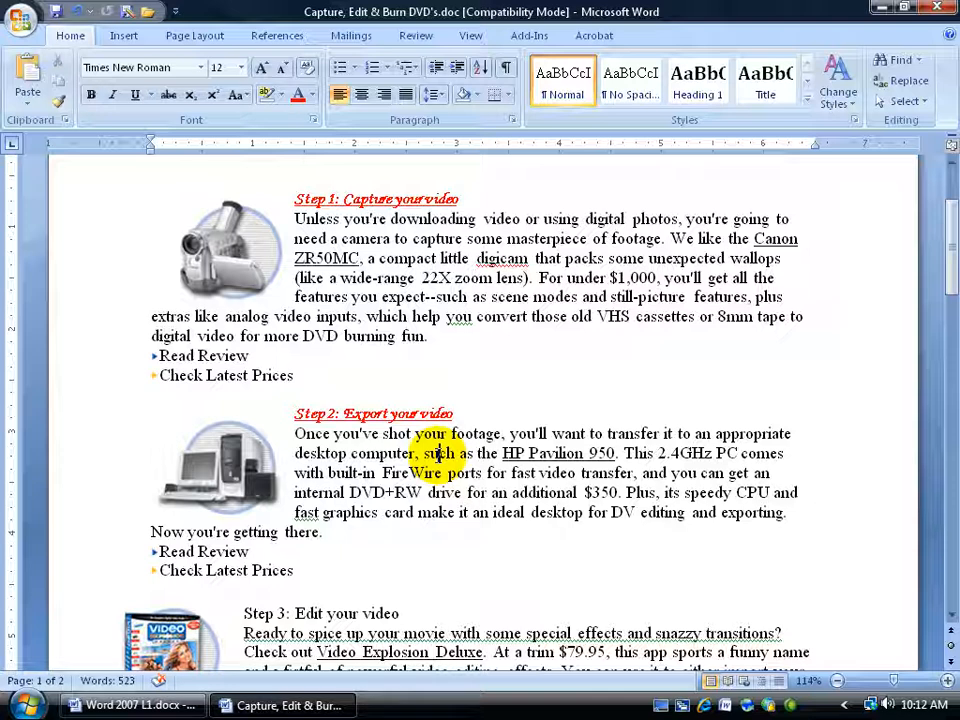
pyautogui.click(378, 411)
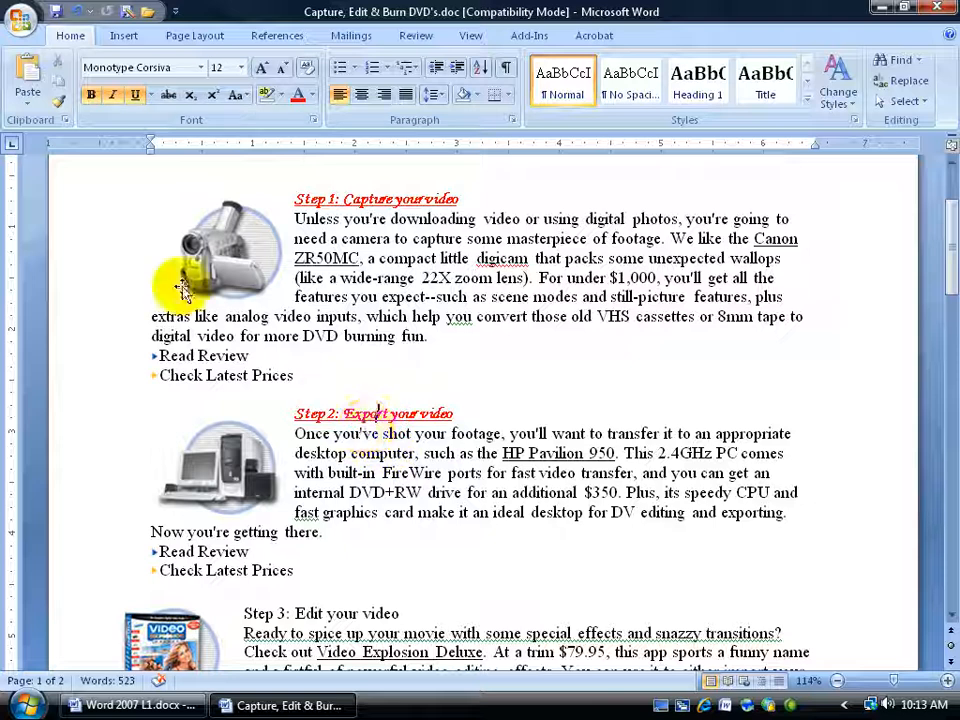
pyautogui.click(59, 102)
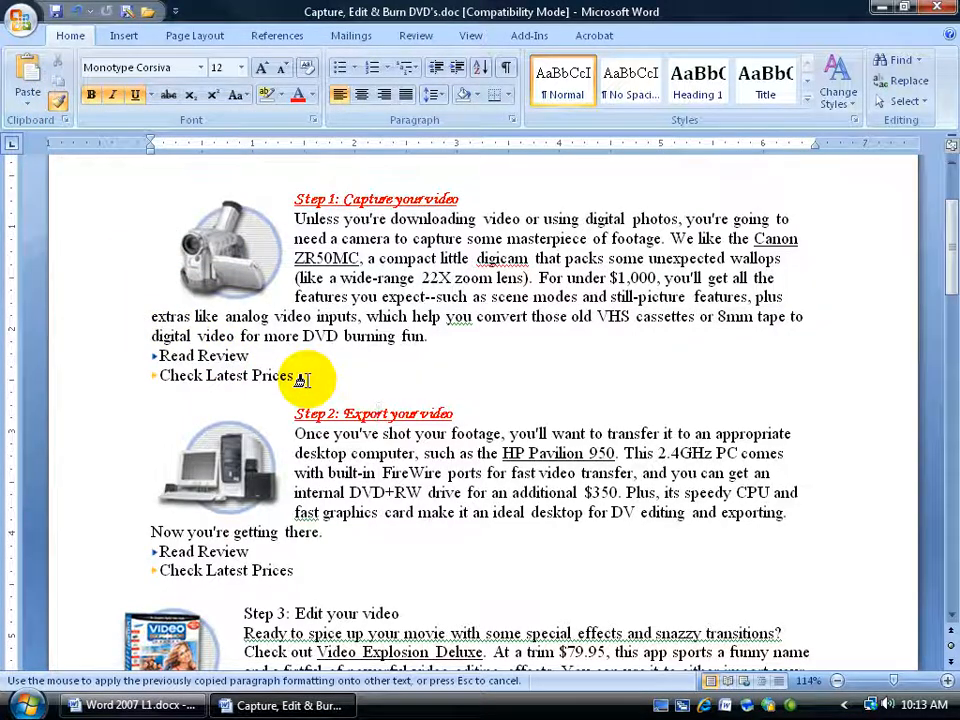
pyautogui.scroll(-3, 302, 383)
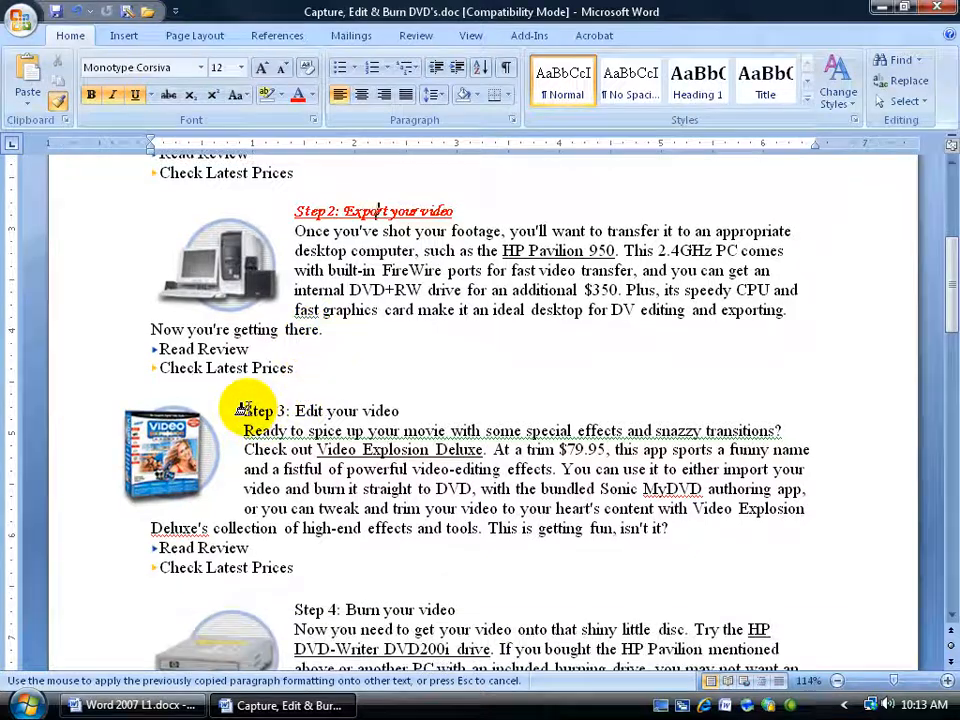
pyautogui.moveTo(240, 410); pyautogui.dragTo(398, 410)
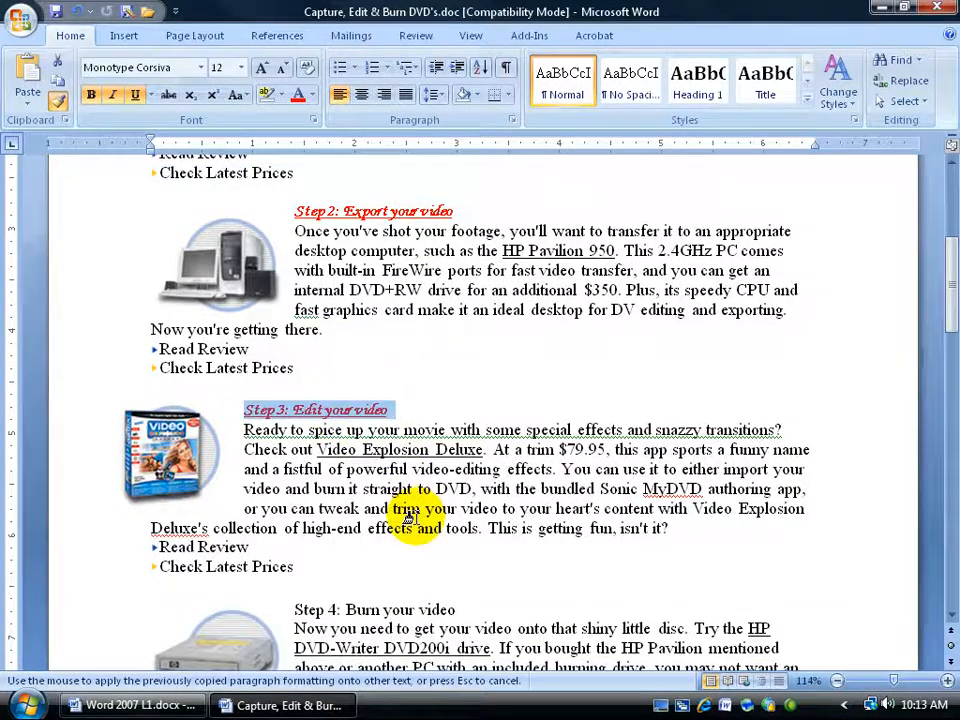
pyautogui.scroll(-2, 407, 508)
pyautogui.moveTo(294, 508); pyautogui.dragTo(455, 508)
pyautogui.scroll(-6, 405, 540)
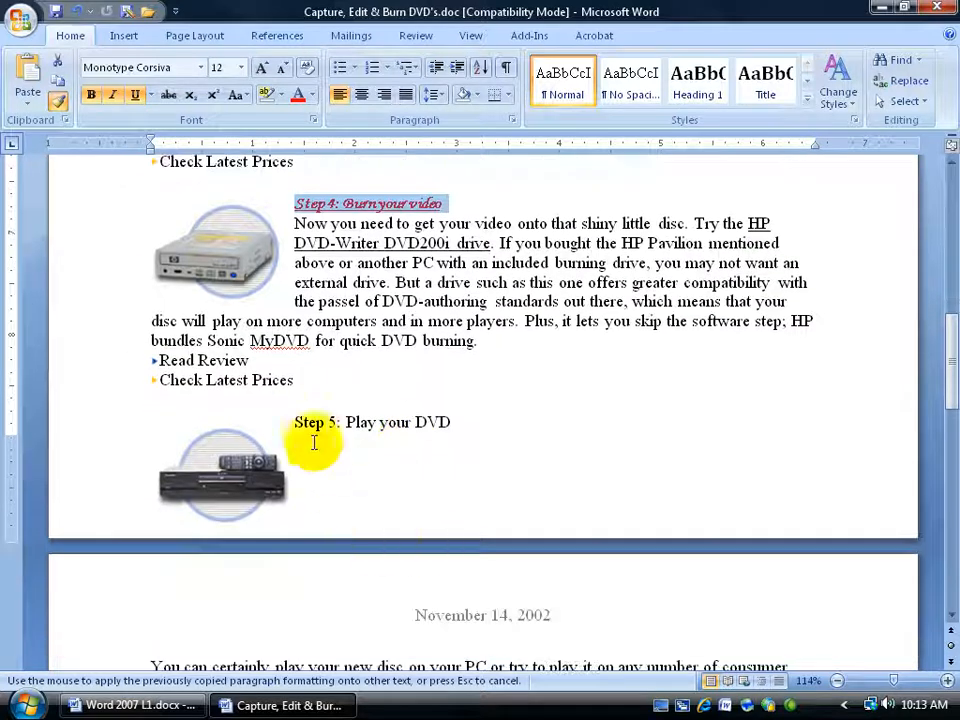
pyautogui.moveTo(290, 423)
pyautogui.mouseDown()
pyautogui.moveTo(440, 420)
pyautogui.moveTo(429, 418)
pyautogui.mouseUp()
# Step: Try applying the copied formatting to words in the Step 3 description paragraph
pyautogui.scroll(3, 420, 420)
pyautogui.scroll(3, 415, 420)
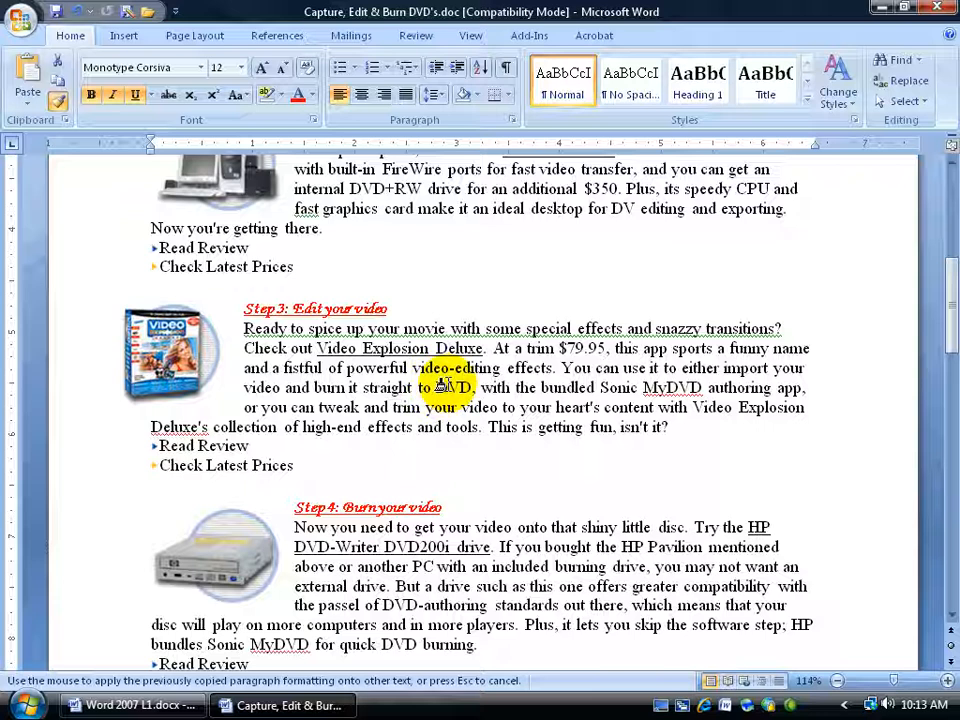
pyautogui.click(59, 104)
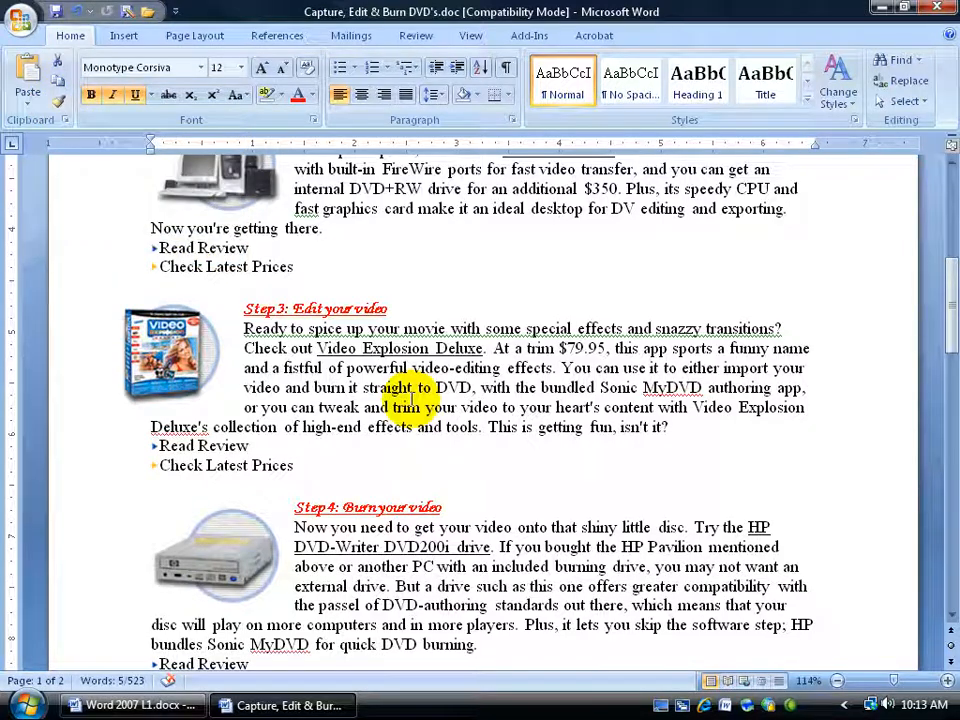
pyautogui.click(58, 101)
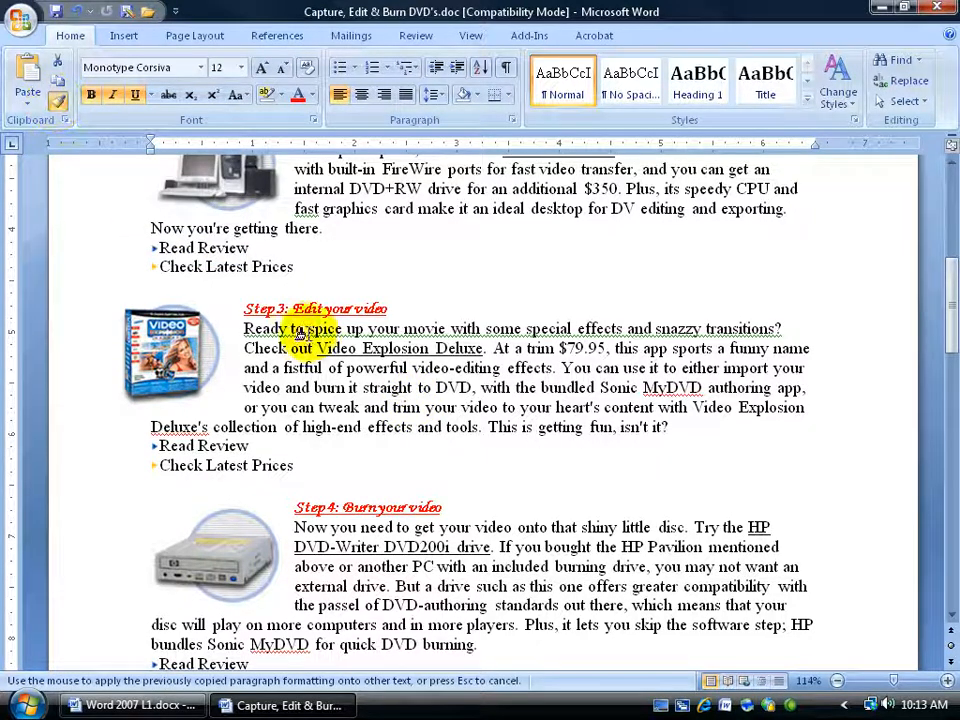
pyautogui.click(480, 427)
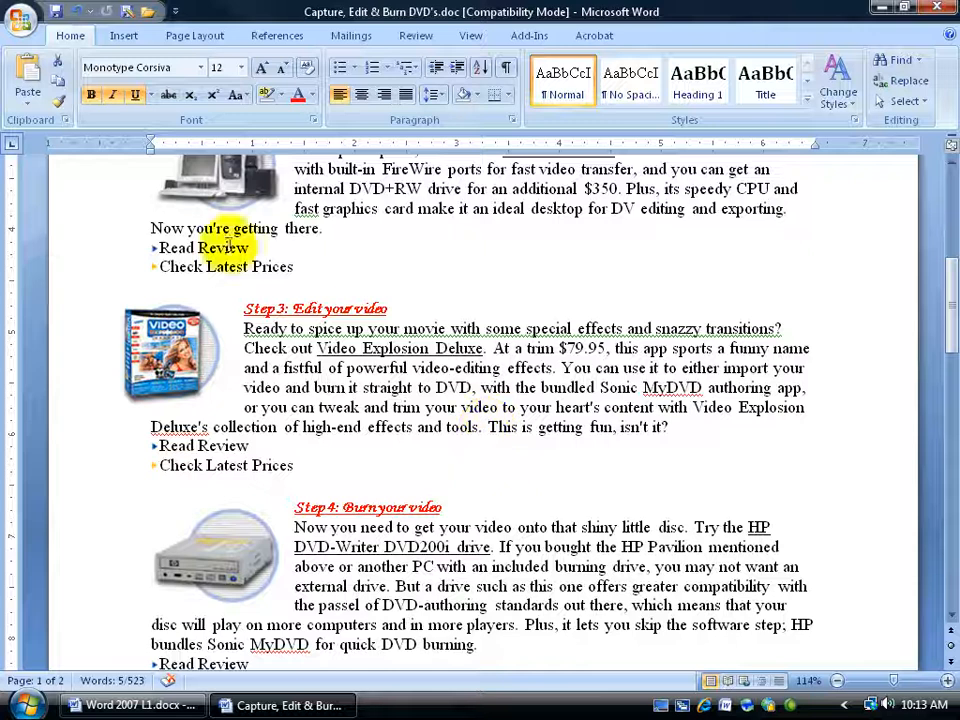
pyautogui.click(58, 101)
pyautogui.moveTo(418, 388); pyautogui.dragTo(515, 390)
pyautogui.click(495, 398)
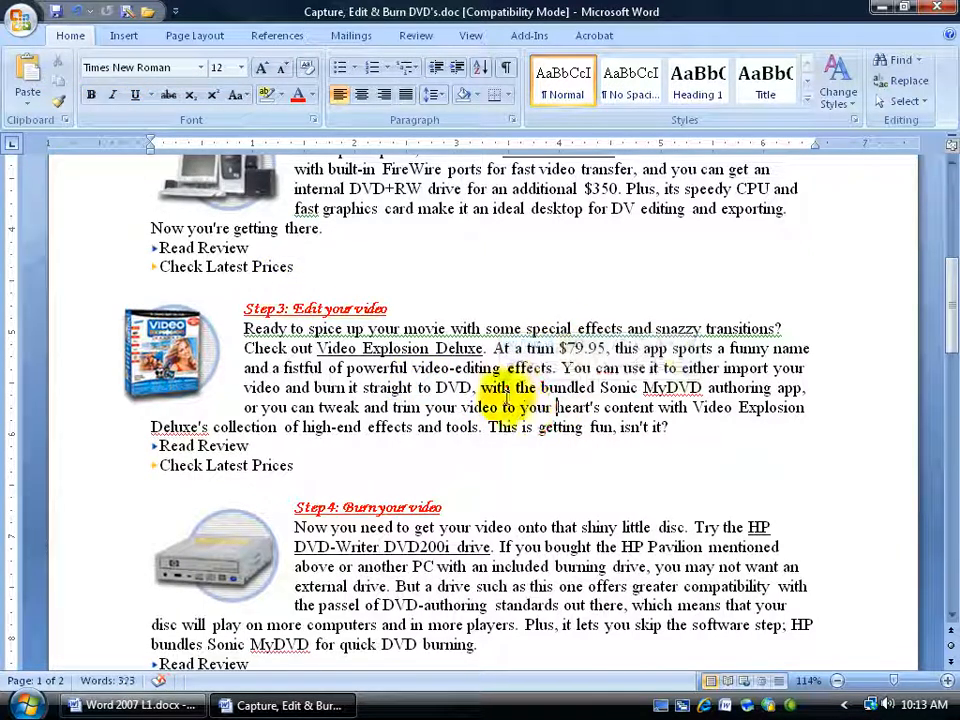
# Step: Underline the "Read Review" line under Step 1
pyautogui.moveTo(940, 310); pyautogui.dragTo(943, 200)
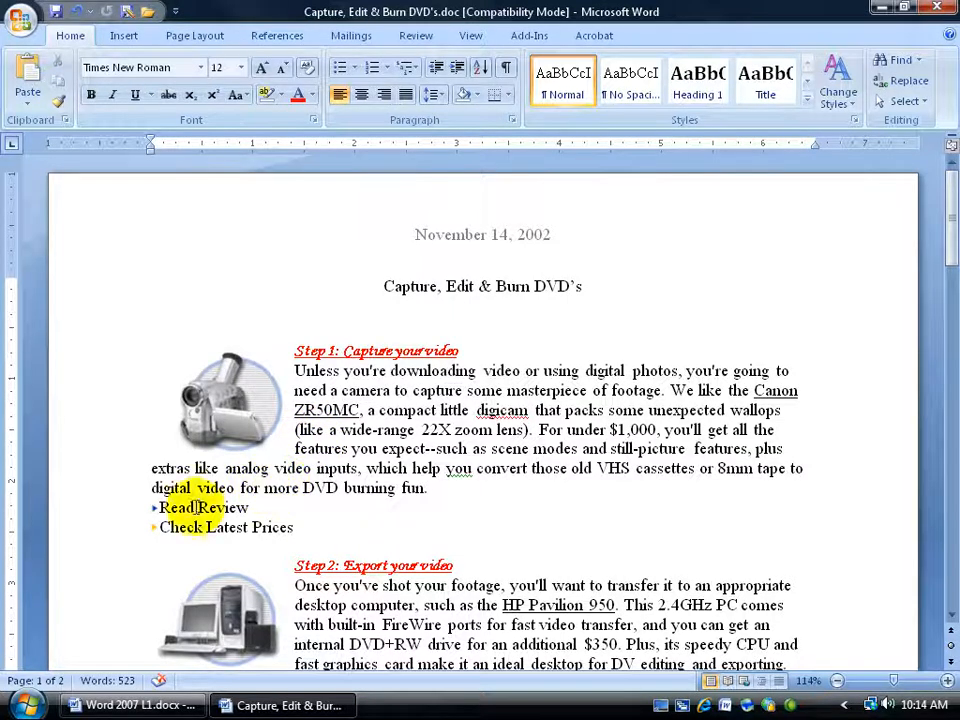
pyautogui.moveTo(157, 506); pyautogui.dragTo(253, 508)
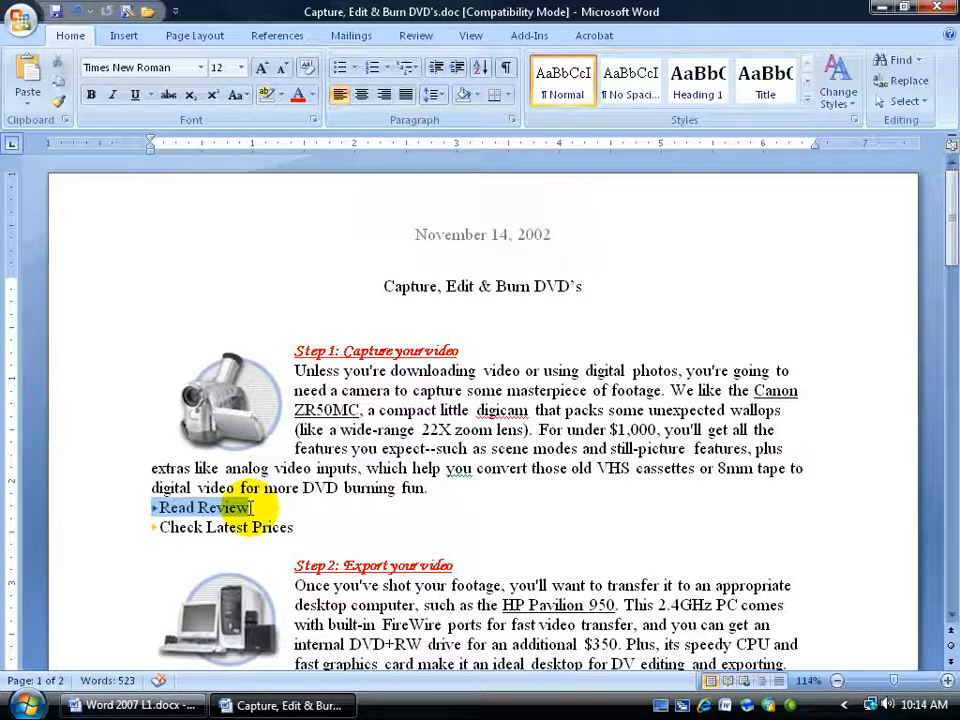
pyautogui.click(136, 97)
# Step: Underline the "Check Latest Prices" line under Step 1
pyautogui.moveTo(161, 531); pyautogui.dragTo(297, 527)
pyautogui.scroll(-2, 296, 527)
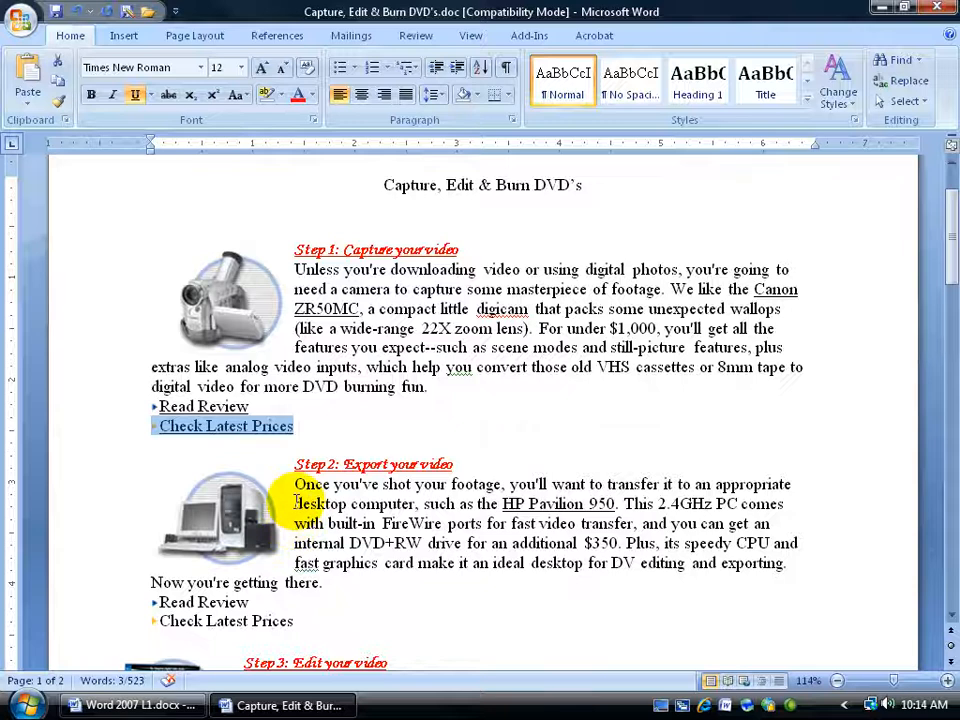
pyautogui.scroll(-2, 260, 490)
# Step: Underline the "Read Review" line under Step 2
pyautogui.moveTo(163, 500); pyautogui.dragTo(253, 500)
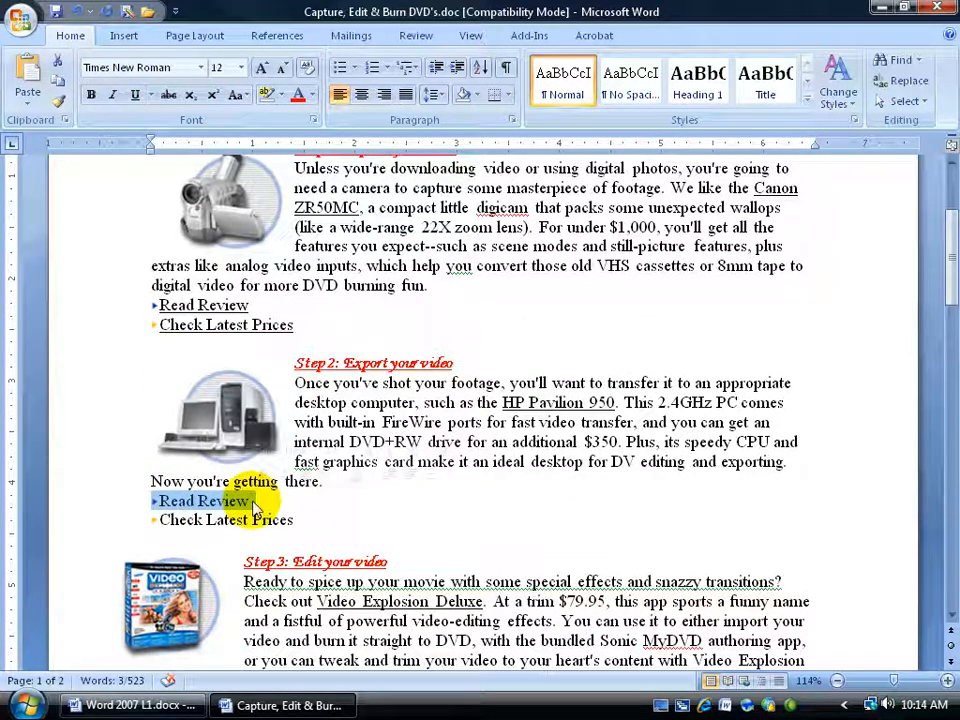
pyautogui.hotkey('ctrl', 'u')
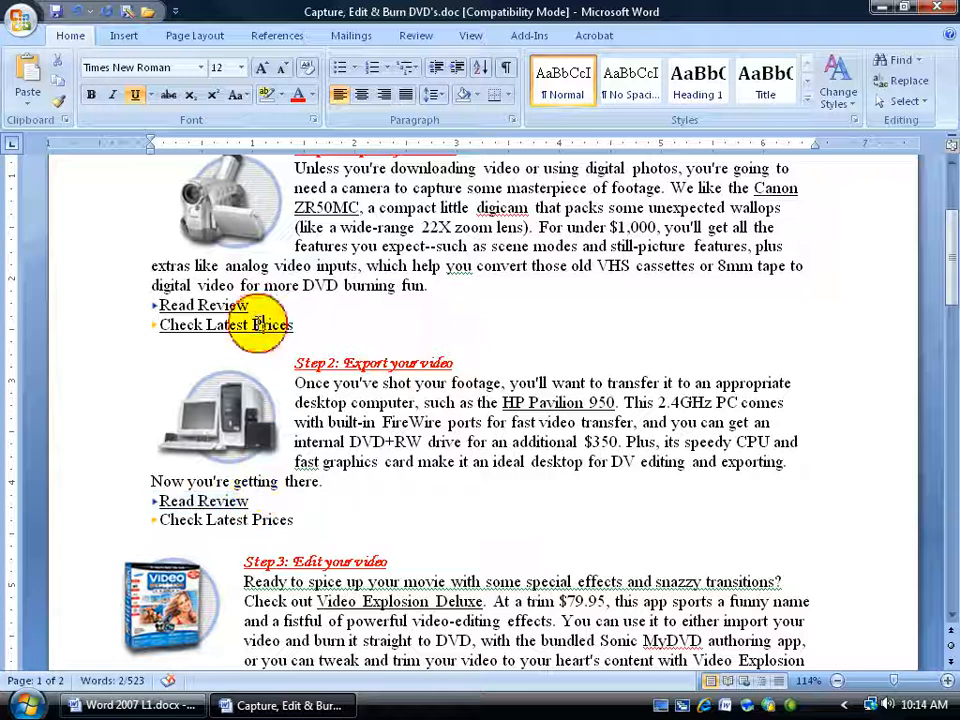
# Step: Underline the "Check Latest Prices" line under Step 2
pyautogui.click(228, 520)
pyautogui.moveTo(159, 520); pyautogui.dragTo(297, 519)
pyautogui.hotkey('ctrl', 'u')
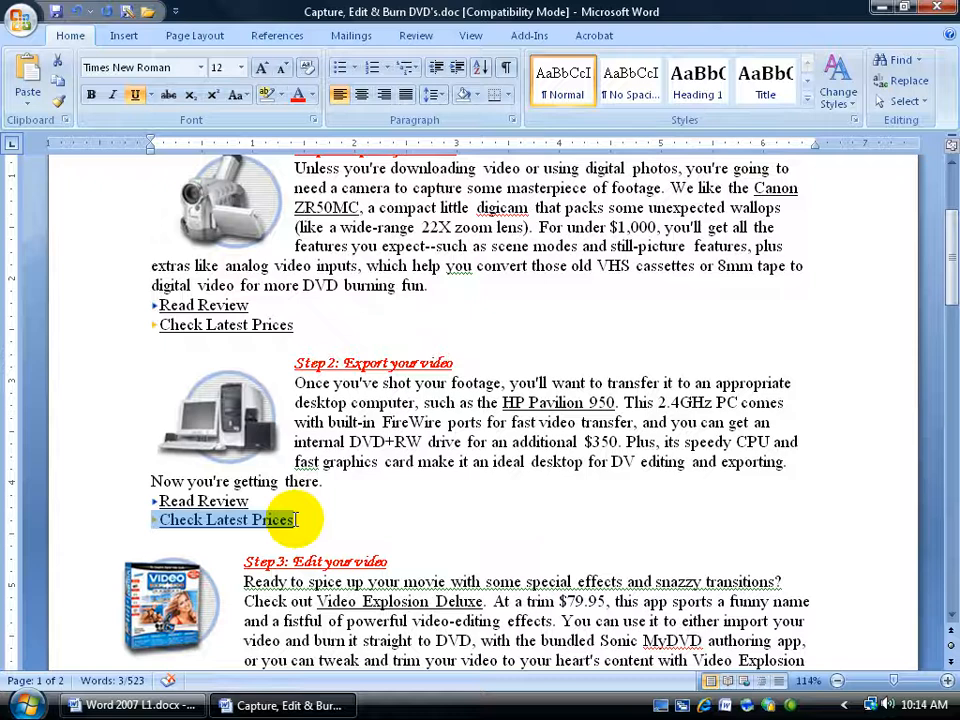
# Step: Make the "Read Review" line under Step 3 bold and italic
pyautogui.scroll(-4, 290, 522)
pyautogui.moveTo(249, 497); pyautogui.dragTo(158, 488)
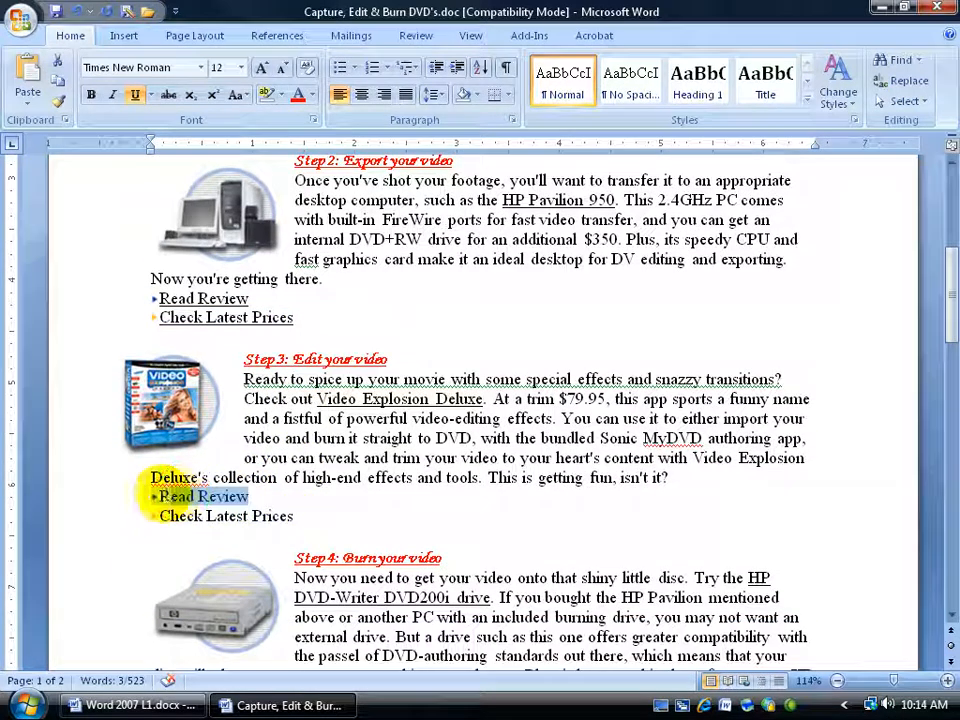
pyautogui.click(98, 97)
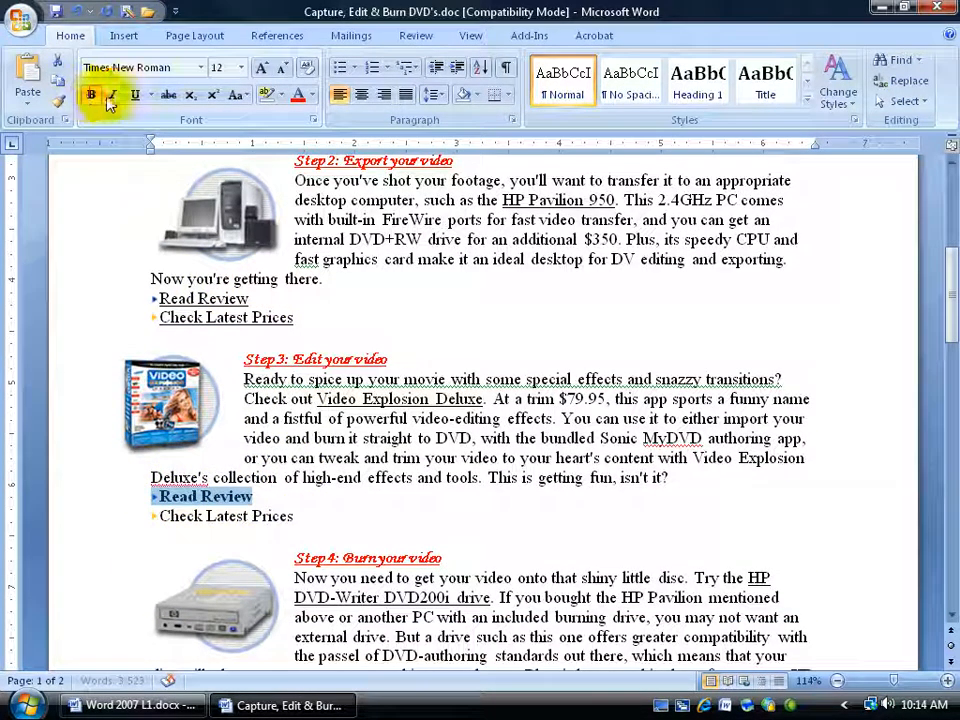
pyautogui.click(112, 96)
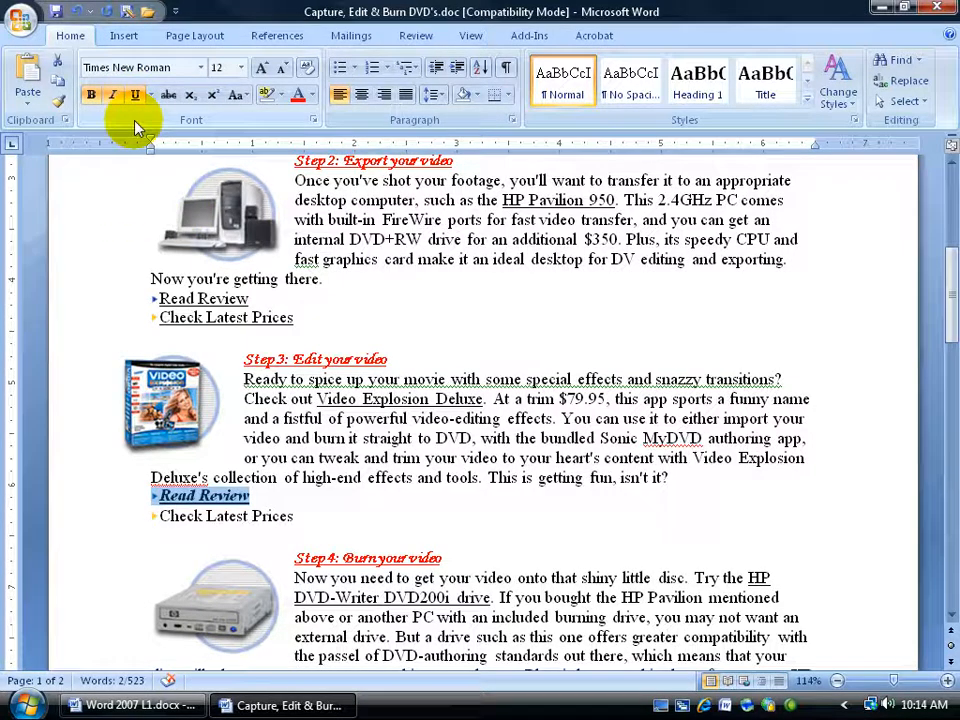
# Step: Underline the "Check Latest Prices" line under Step 3
pyautogui.click(197, 515)
pyautogui.moveTo(197, 515); pyautogui.dragTo(292, 512)
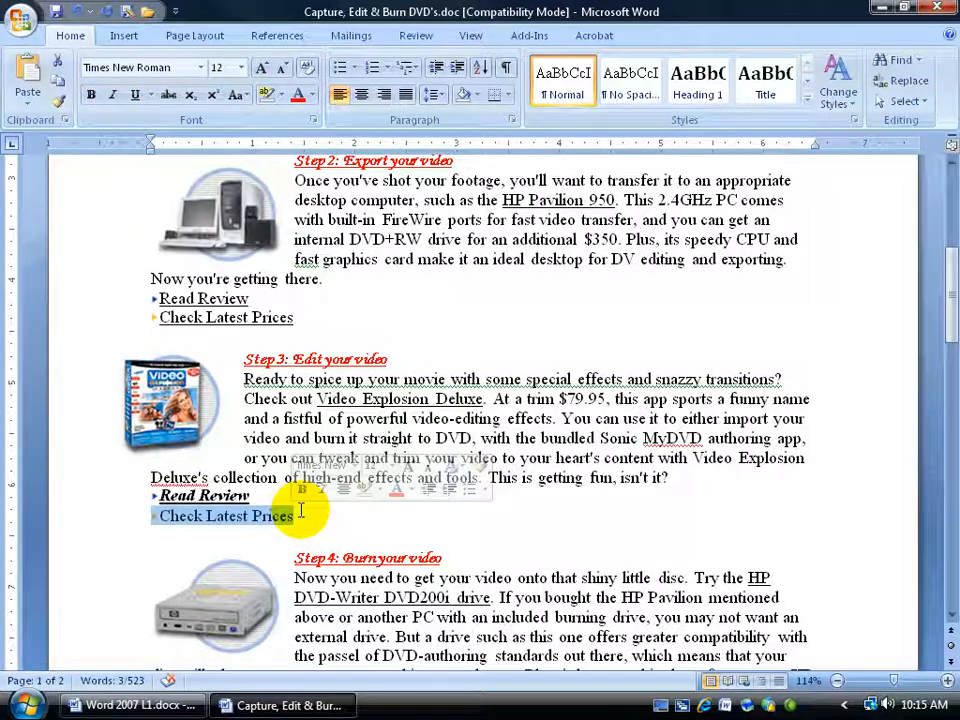
pyautogui.hotkey('ctrl', 'u')
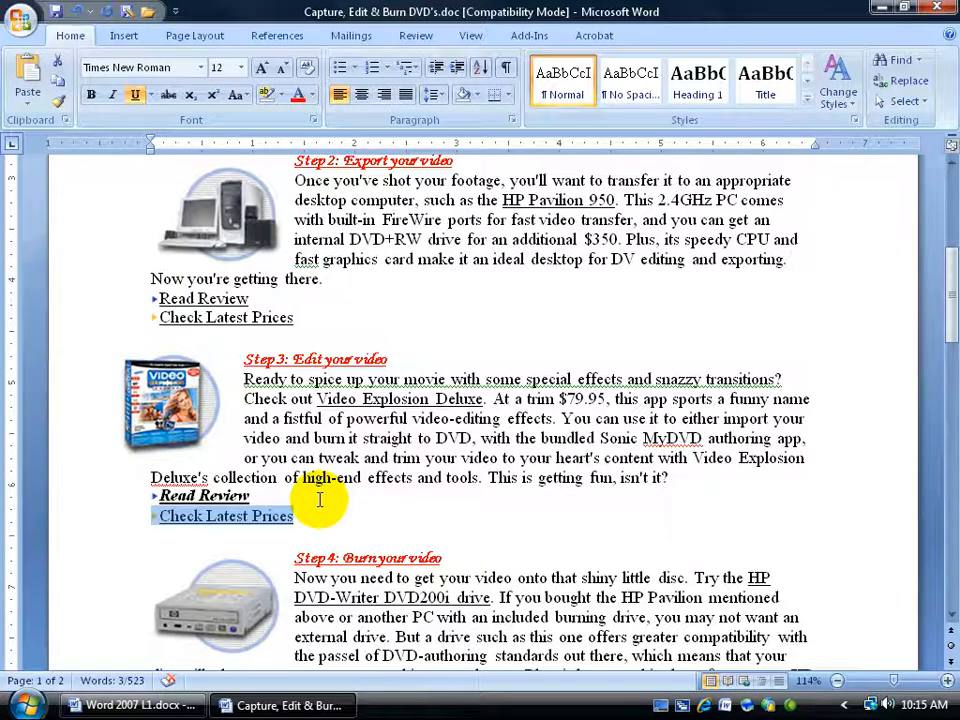
# Step: Format the word "Prices" under Step 3 as Corbel, Bold, 16 pt, red through the Font dialog
pyautogui.click(279, 519)
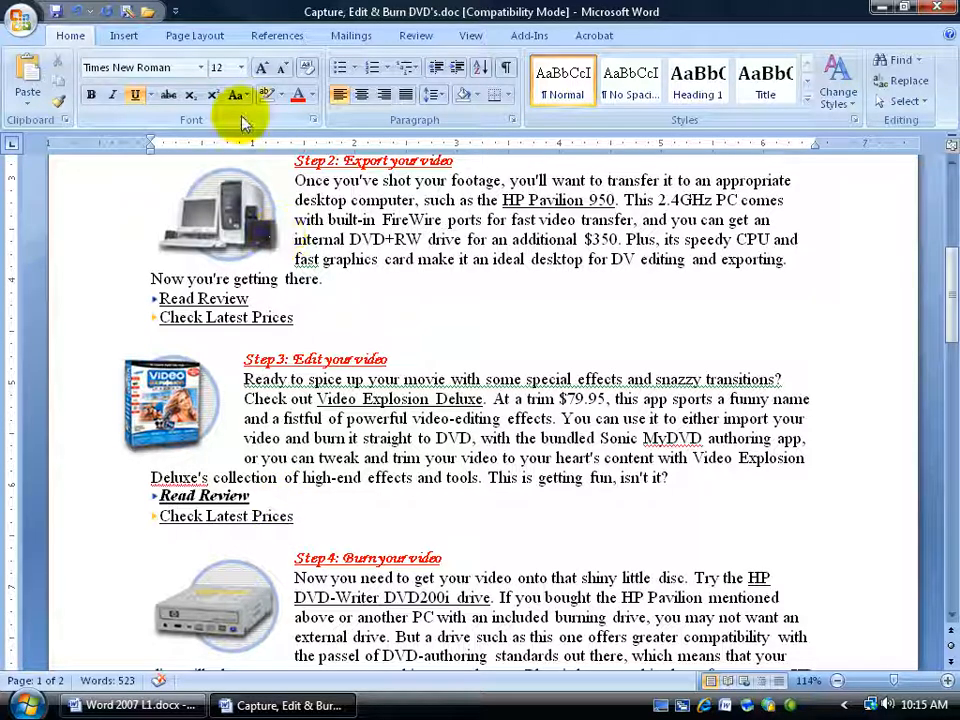
pyautogui.click(314, 122)
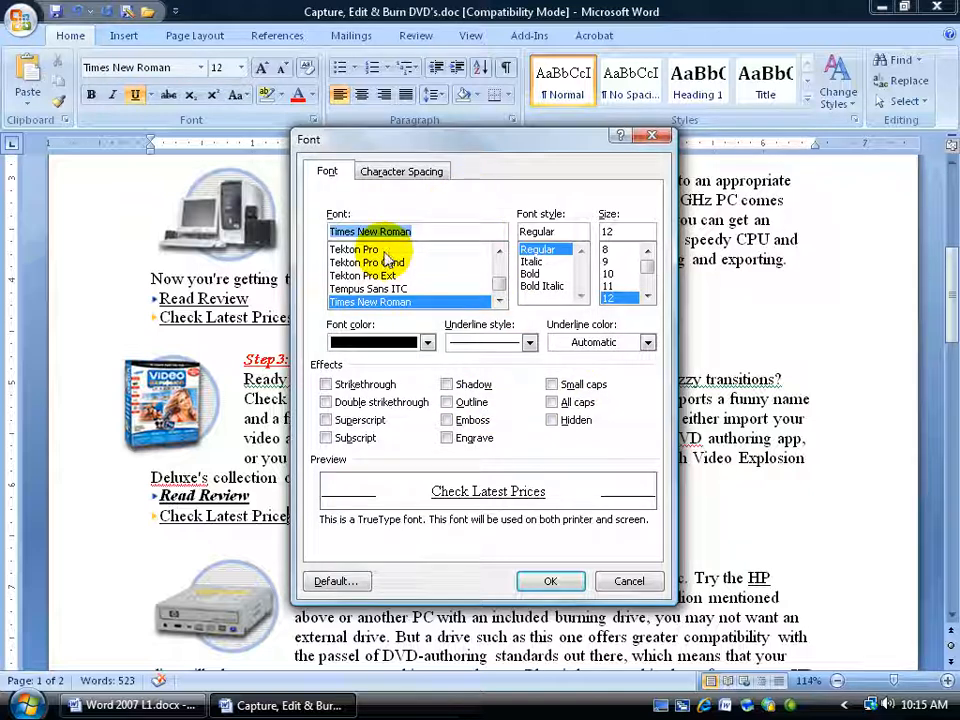
pyautogui.moveTo(505, 285); pyautogui.dragTo(498, 268)
pyautogui.click(405, 263)
pyautogui.click(540, 273)
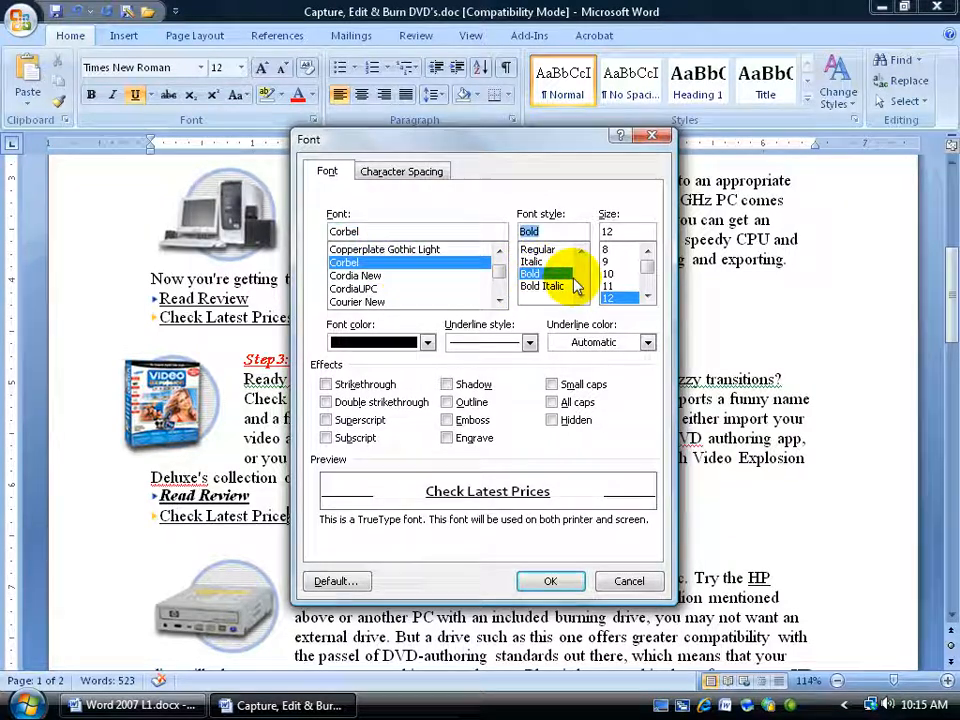
pyautogui.click(647, 295)
pyautogui.click(647, 295)
pyautogui.click(610, 298)
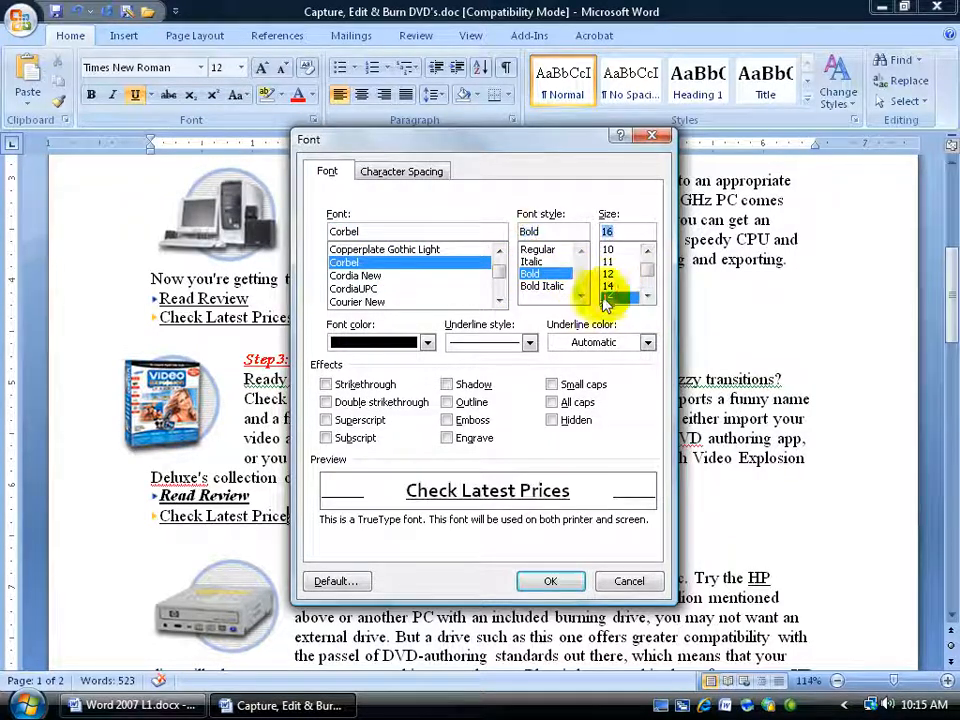
pyautogui.click(427, 343)
pyautogui.click(417, 405)
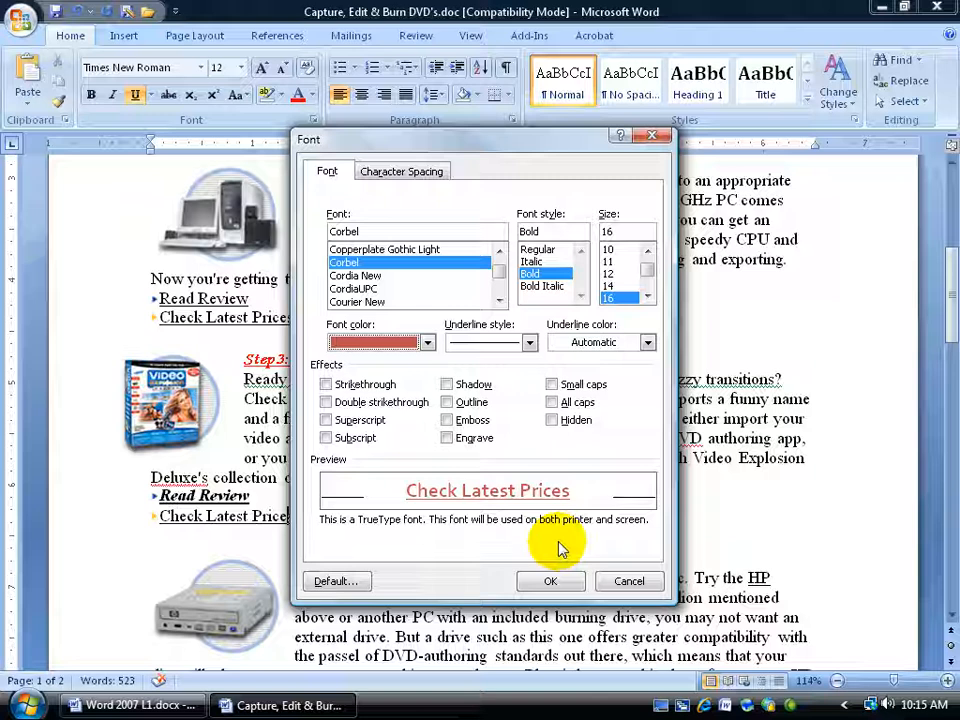
pyautogui.click(552, 579)
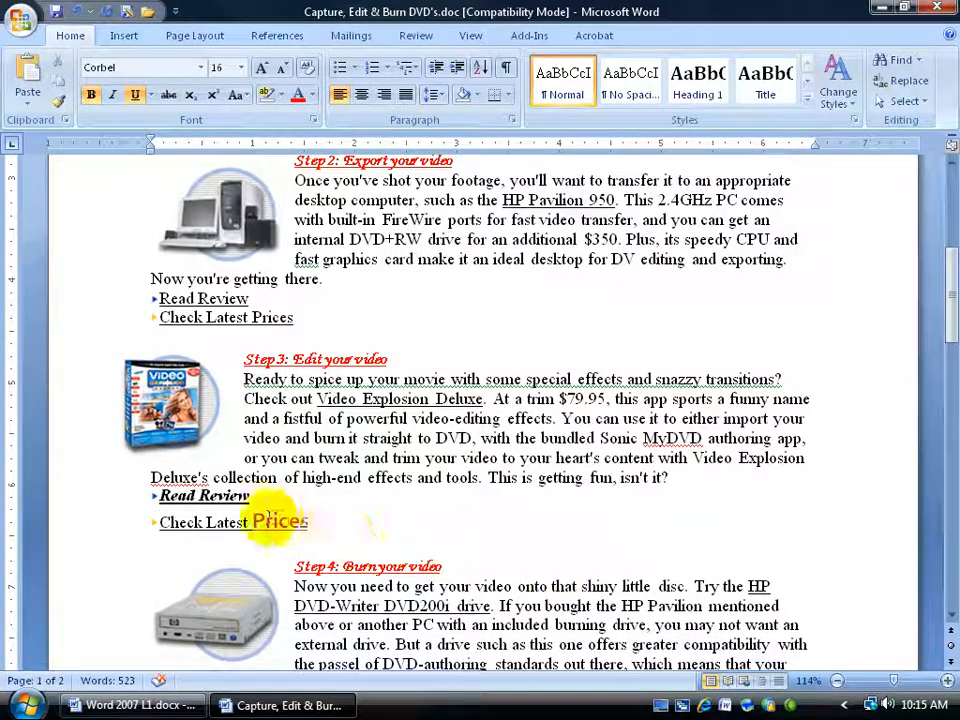
# Step: Repeat the Corbel bold 16 pt red formatting on the "Check Latest Prices" line under Step 4
pyautogui.scroll(-3, 300, 520)
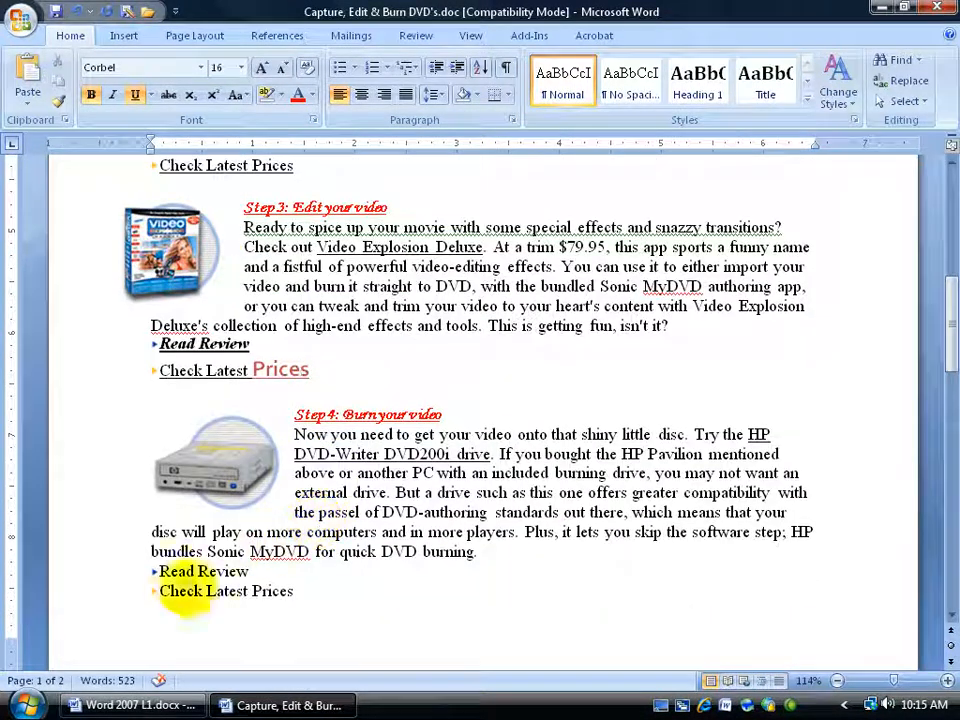
pyautogui.moveTo(152, 590); pyautogui.dragTo(295, 591)
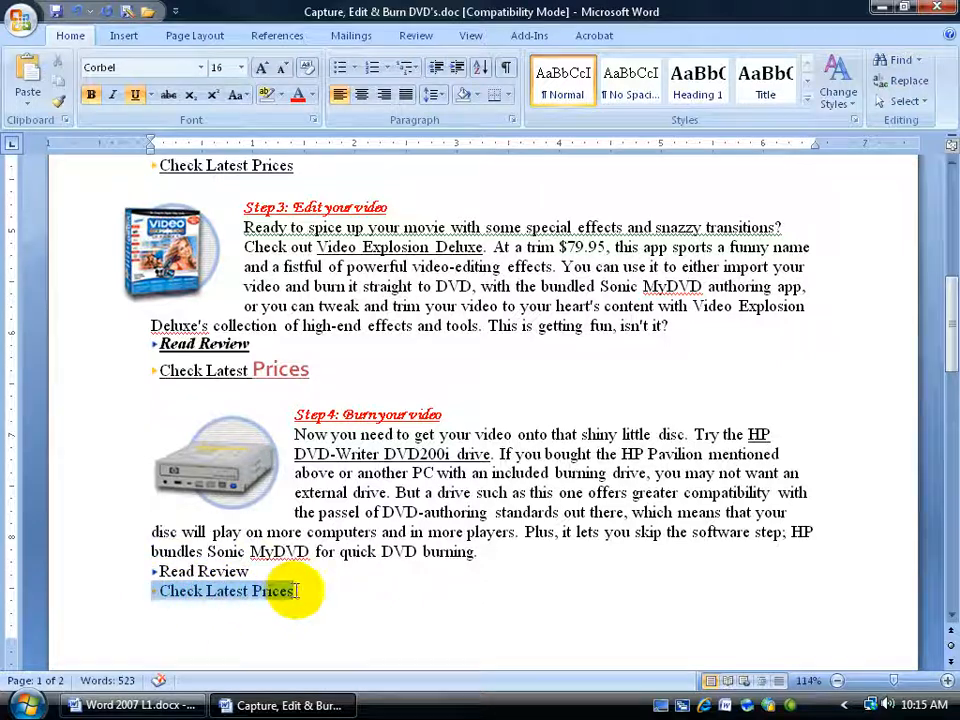
pyautogui.press('F4')
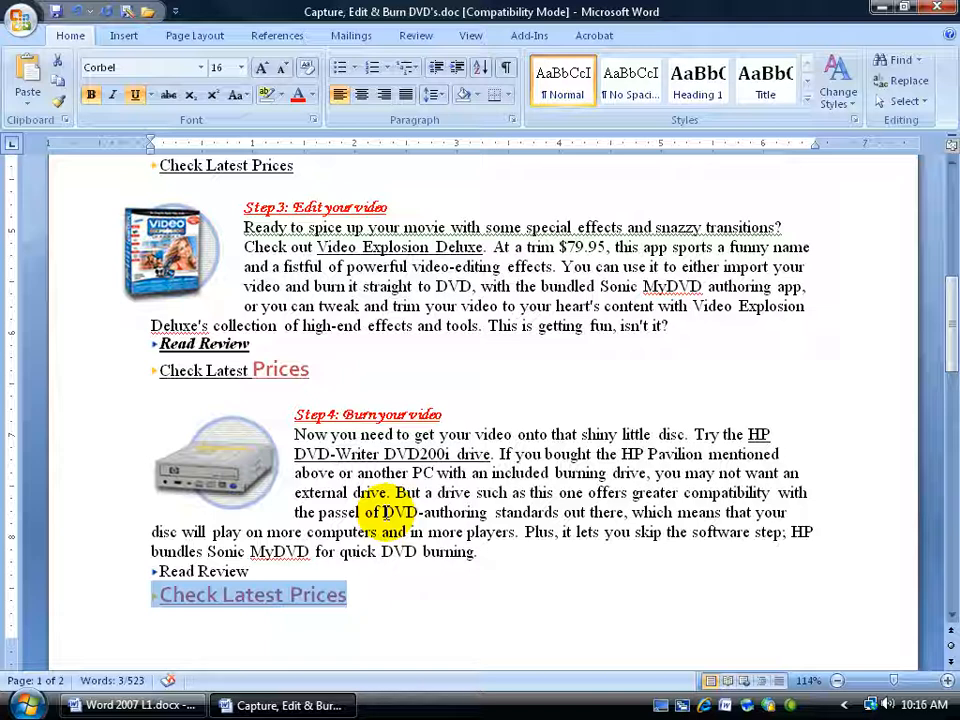
# Step: Make the document title "Capture, Edit & Burn DVD's" bold, 16 pt and UPPERCASE
pyautogui.hotkey('ctrl', 'Home')
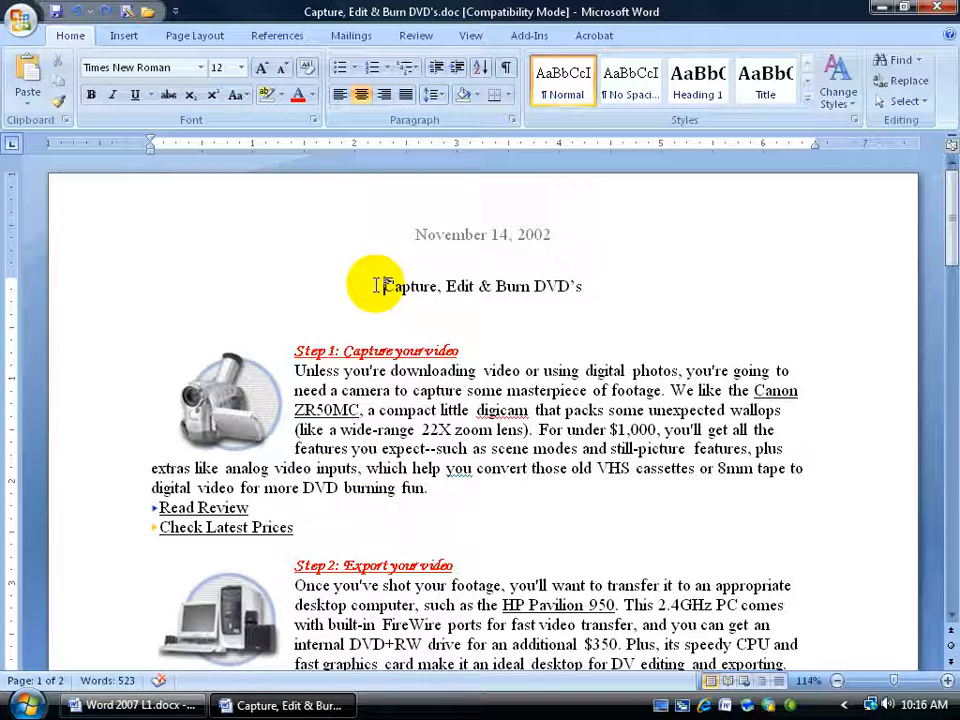
pyautogui.moveTo(381, 286)
pyautogui.mouseDown()
pyautogui.moveTo(574, 306)
pyautogui.moveTo(579, 285)
pyautogui.mouseUp()
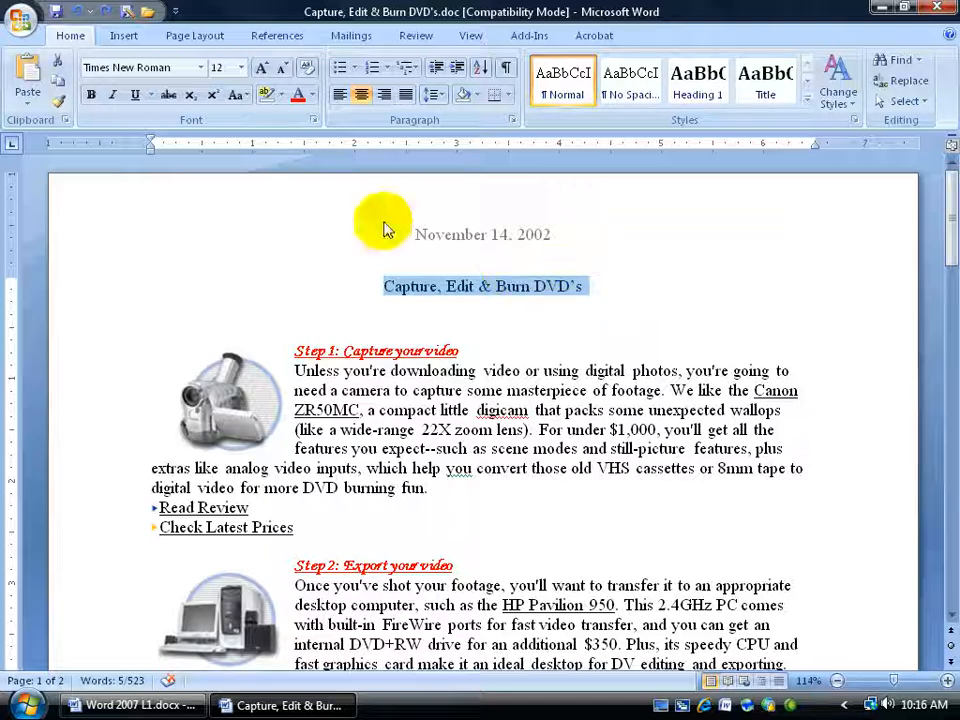
pyautogui.click(90, 94)
pyautogui.click(245, 70)
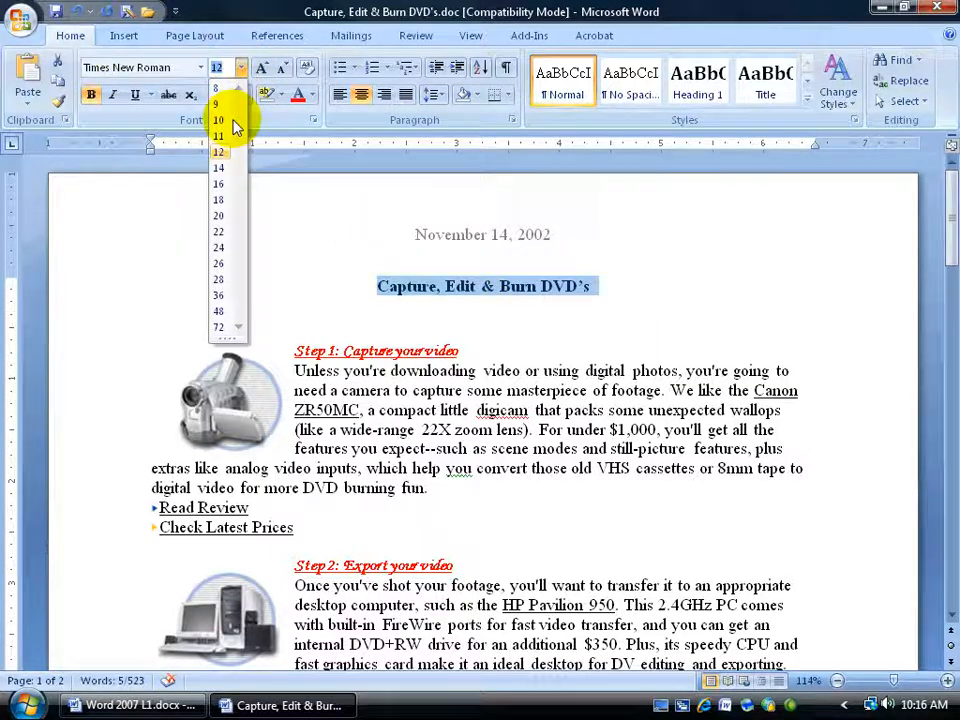
pyautogui.click(217, 185)
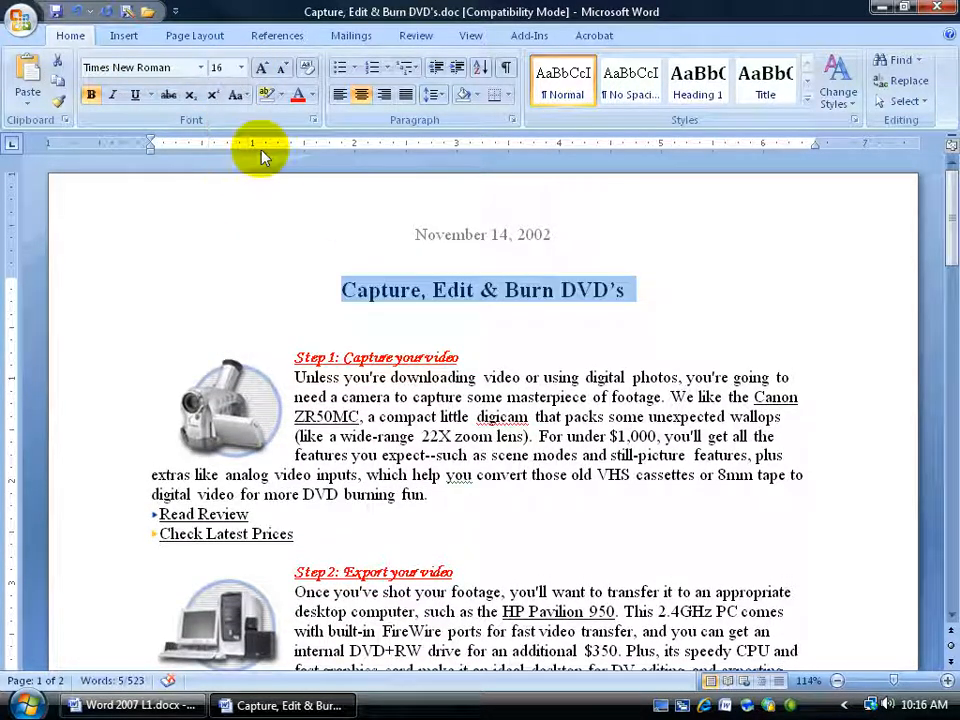
pyautogui.click(244, 97)
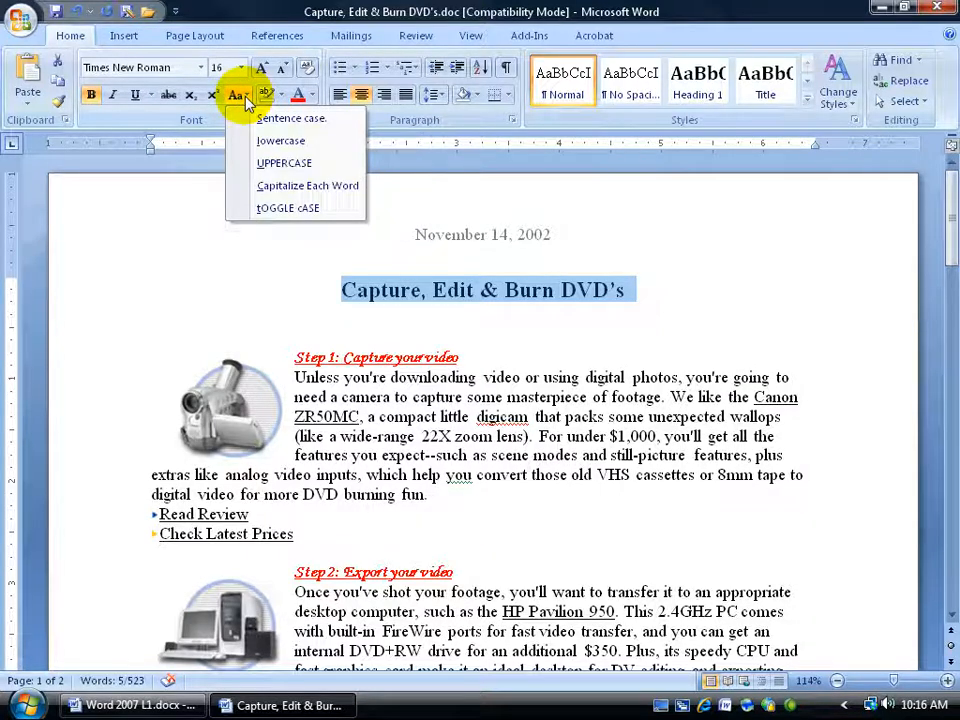
pyautogui.click(266, 161)
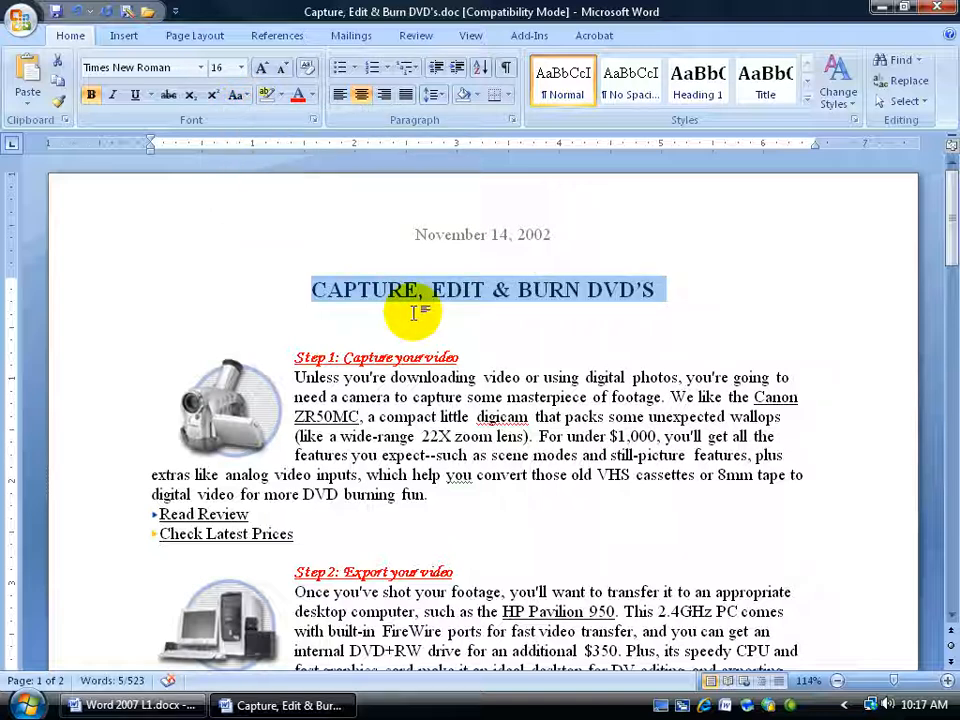
# Step: Clear all formatting from the Step 1 heading
pyautogui.click(403, 358)
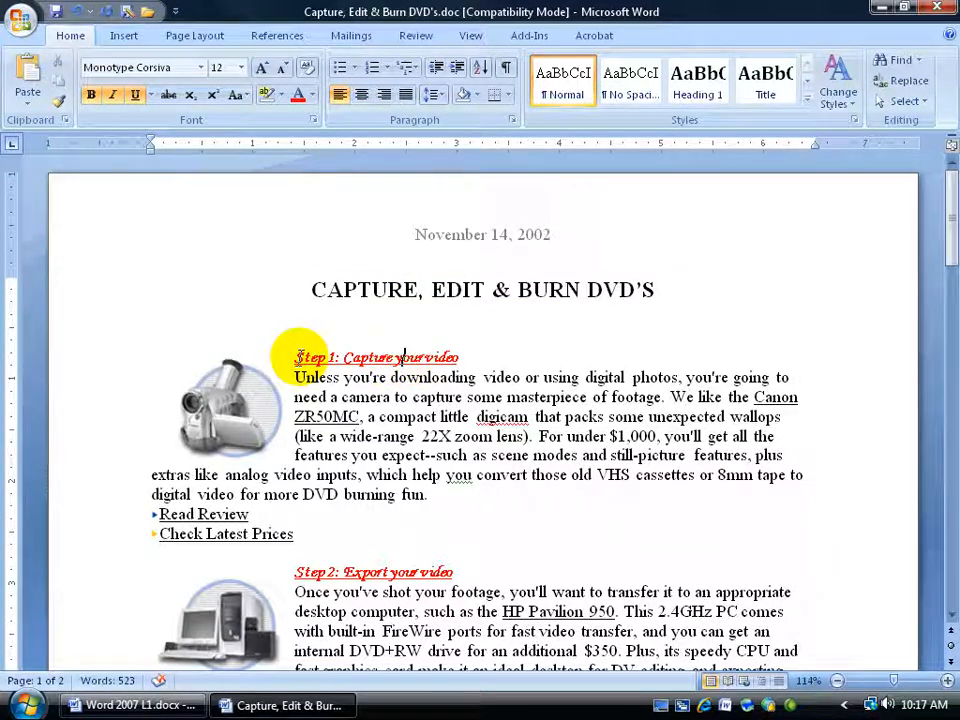
pyautogui.moveTo(295, 357); pyautogui.dragTo(460, 355)
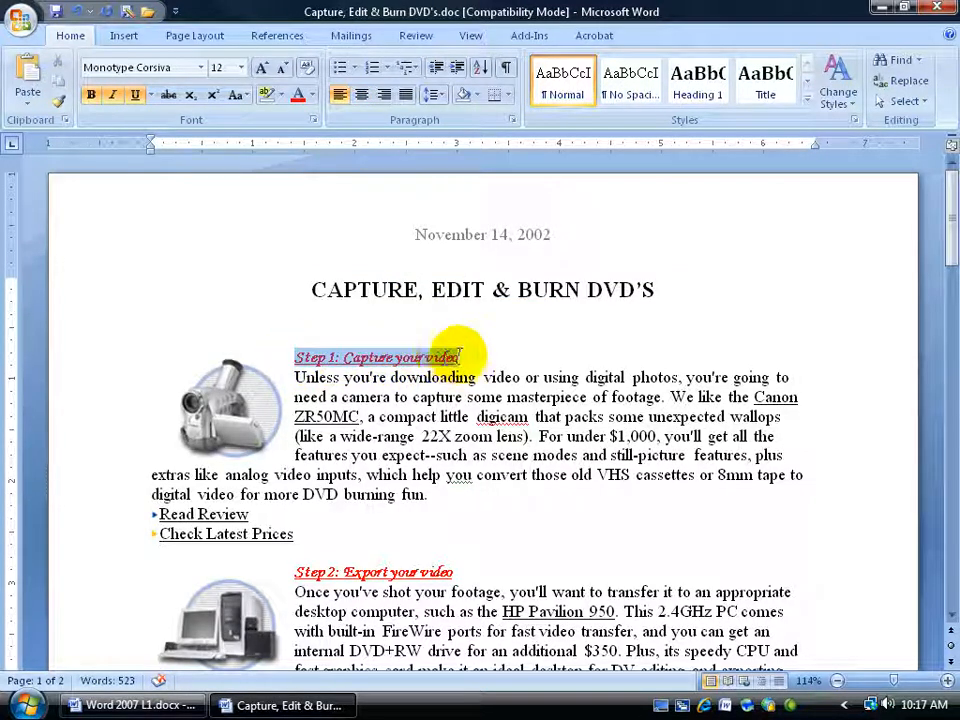
pyautogui.click(91, 98)
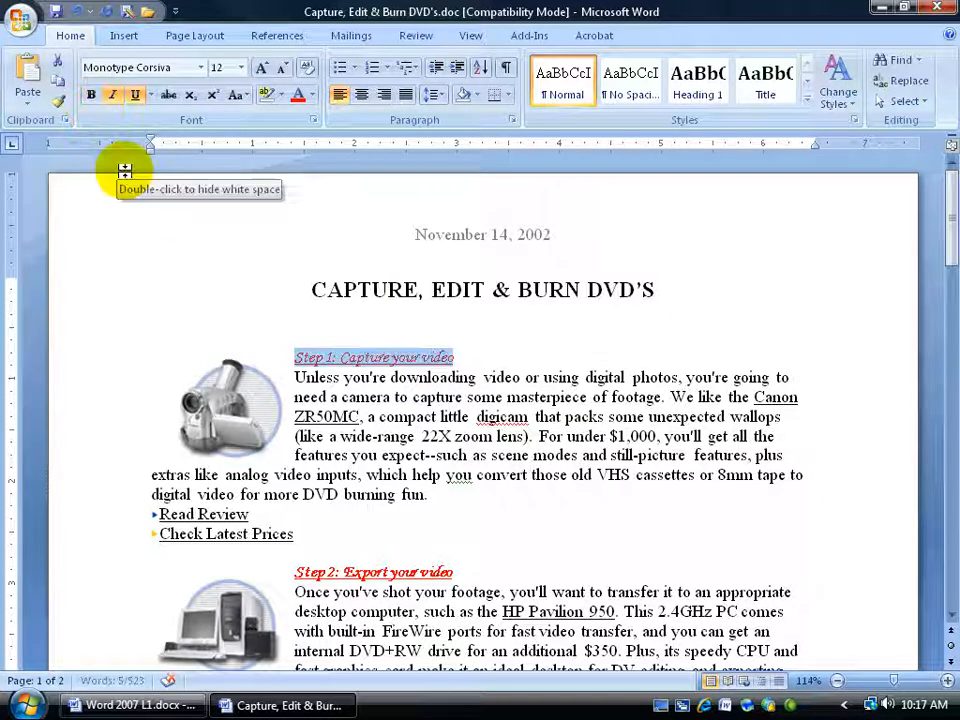
pyautogui.click(110, 94)
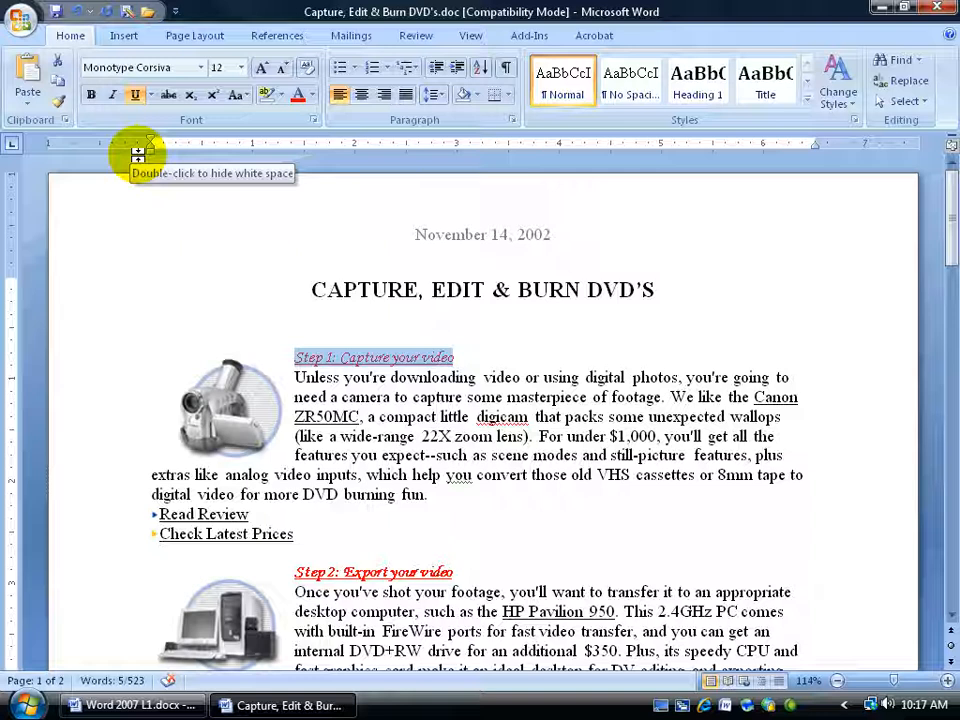
pyautogui.click(78, 12)
pyautogui.click(78, 12)
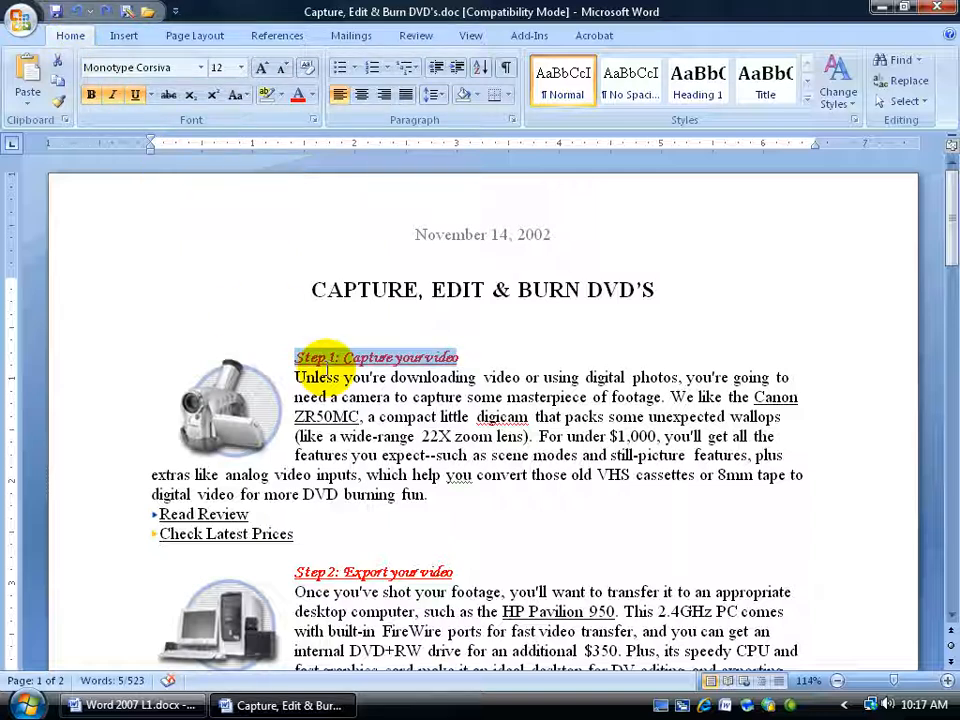
pyautogui.click(311, 75)
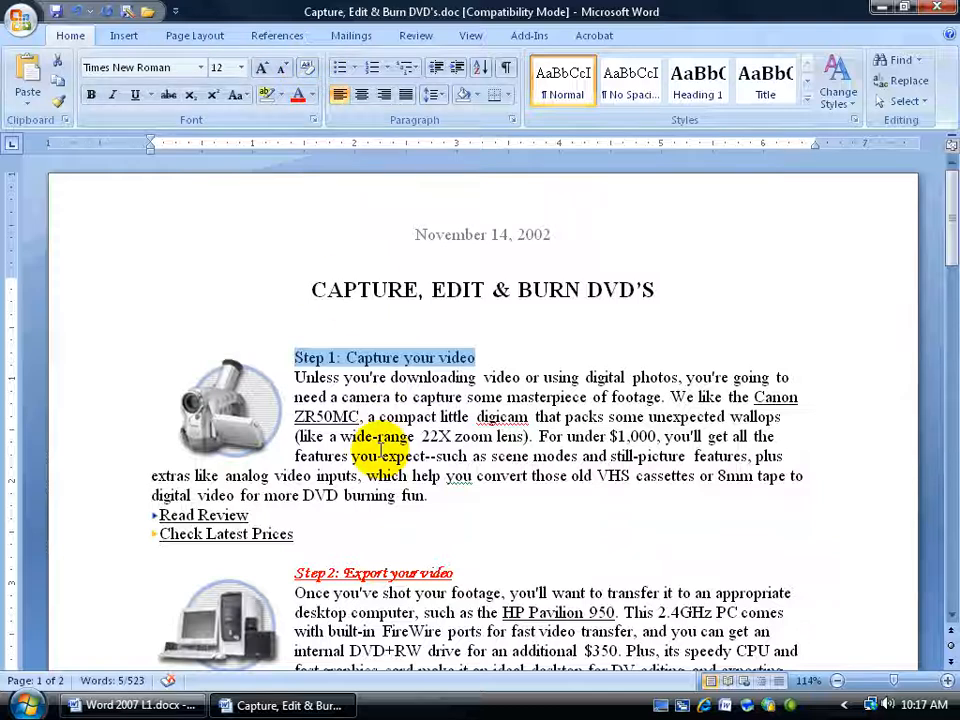
# Step: Reset the character formatting of the Step 2 heading to plain text
pyautogui.scroll(-2, 381, 451)
pyautogui.moveTo(293, 471); pyautogui.dragTo(452, 474)
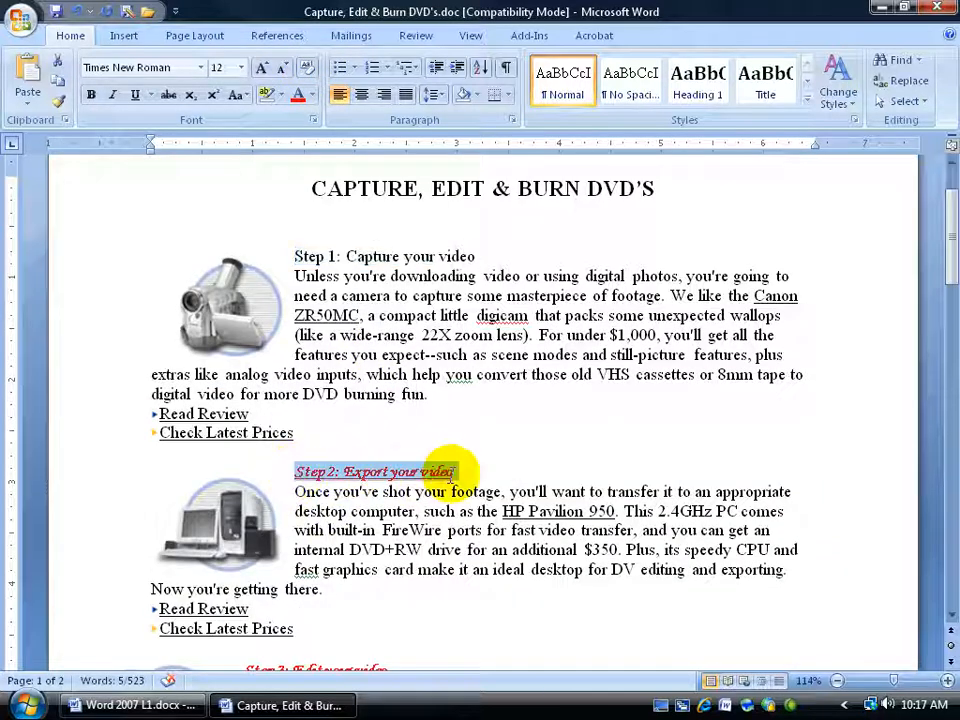
pyautogui.hotkey('ctrl', 'space')
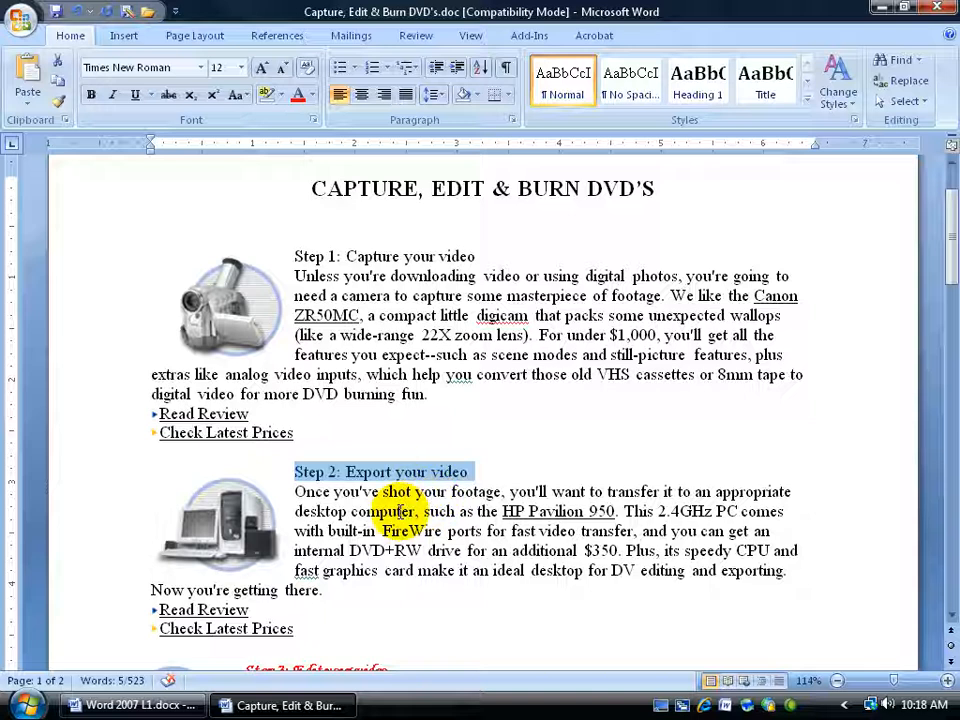
# Step: Repeat the clear-formatting command on the Step 3 heading
pyautogui.scroll(-4, 390, 500)
pyautogui.moveTo(245, 467); pyautogui.dragTo(365, 460)
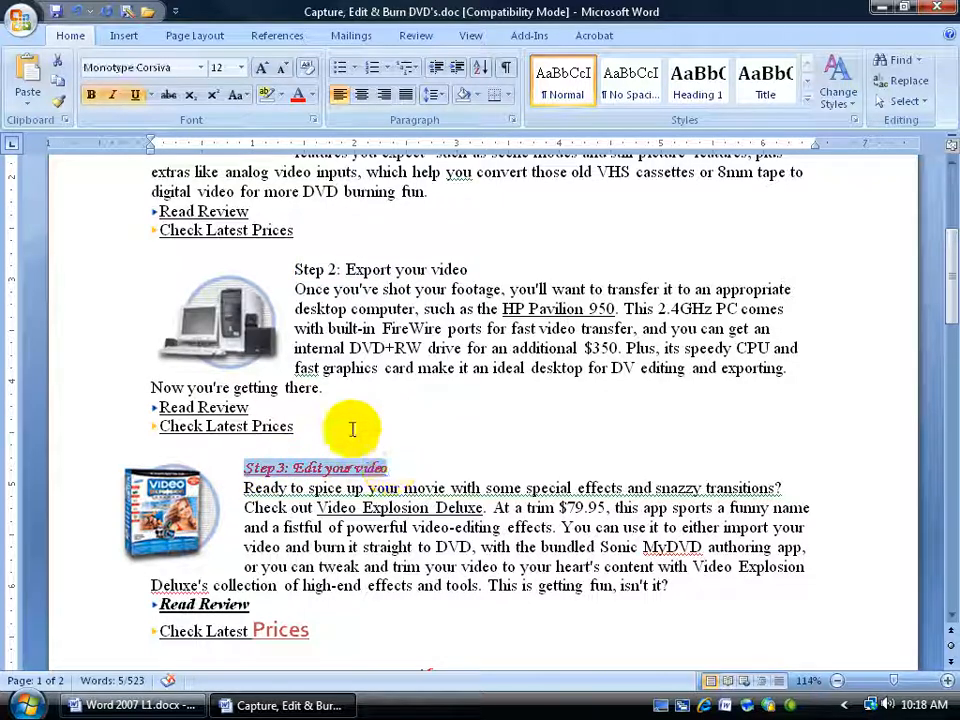
pyautogui.click(108, 14)
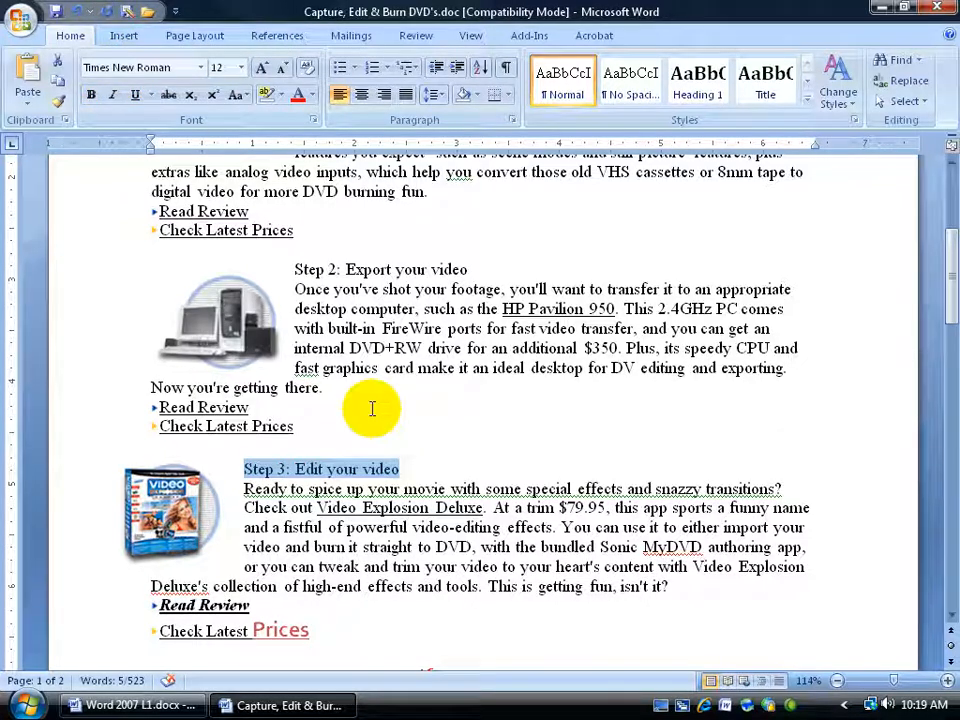
# Step: Delete the words "desktop computer" in the Step 2 paragraph and undo the deletion
pyautogui.moveTo(294, 309); pyautogui.dragTo(418, 310)
pyautogui.press('Delete')
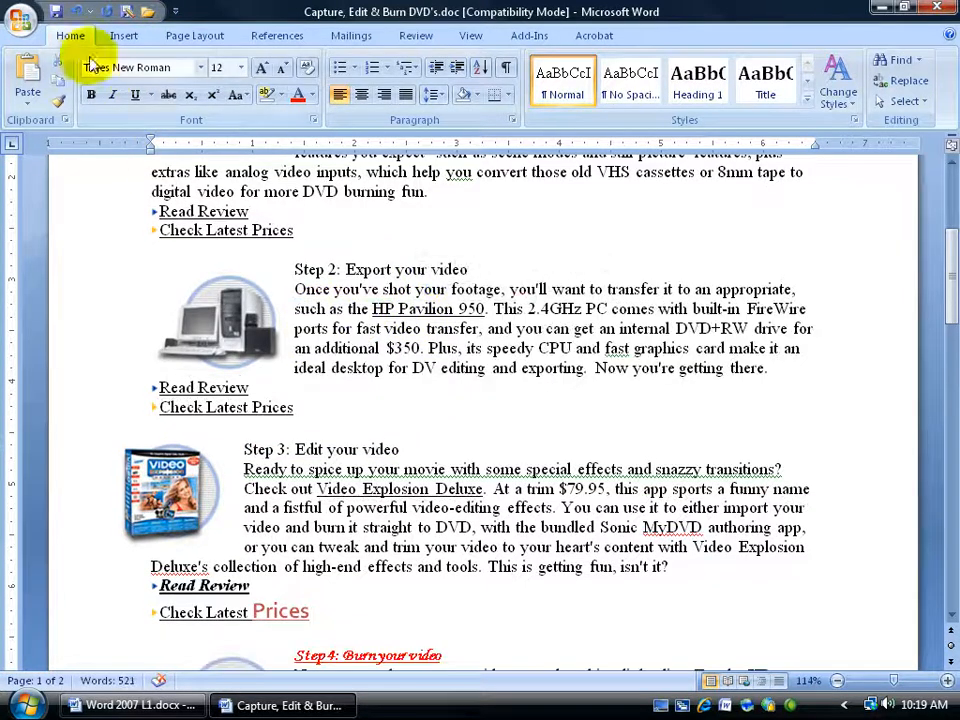
pyautogui.click(80, 12)
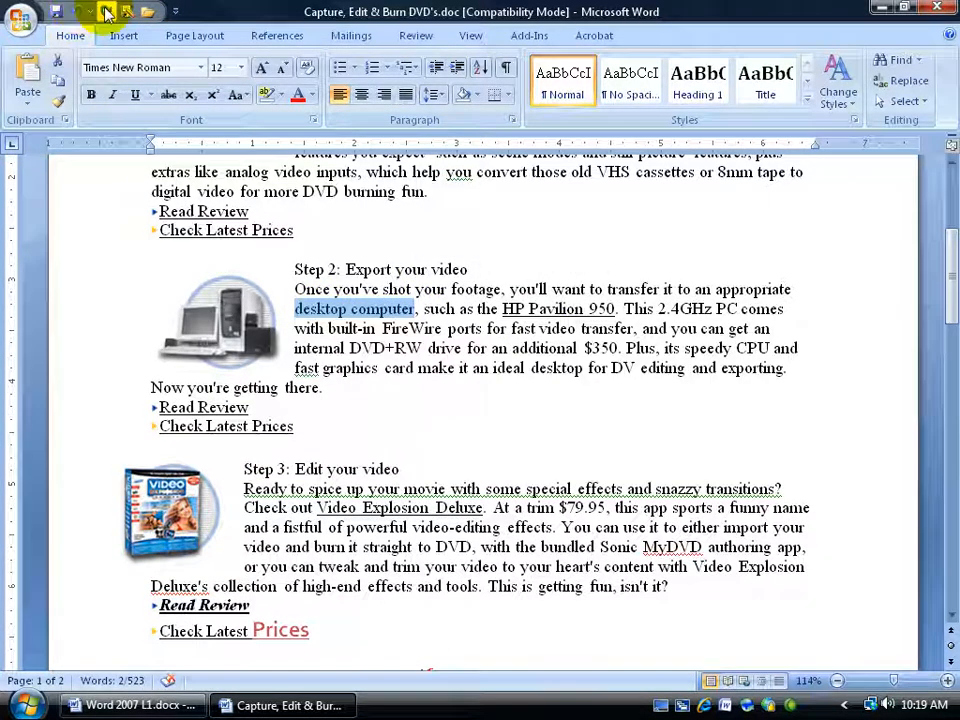
# Step: Redo the deletion of "desktop computer" in the Step 2 paragraph and undo it again
pyautogui.click(106, 12)
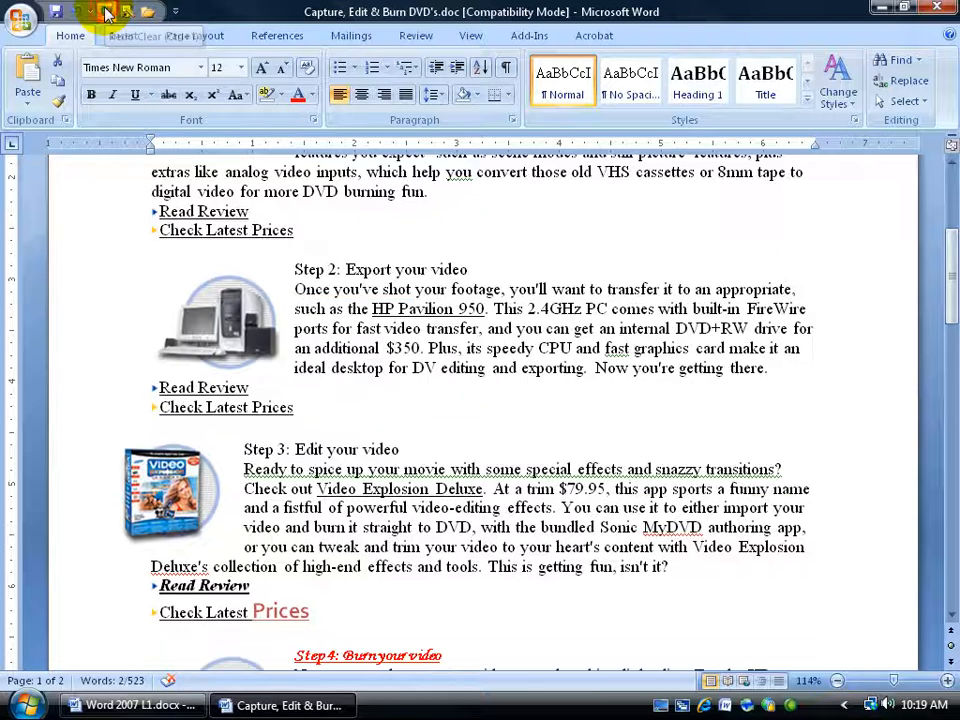
pyautogui.hotkey('ctrl', 'z')
# Step: Highlight "a compact little digicam" in the Step 1 paragraph in red
pyautogui.moveTo(950, 288); pyautogui.dragTo(943, 246)
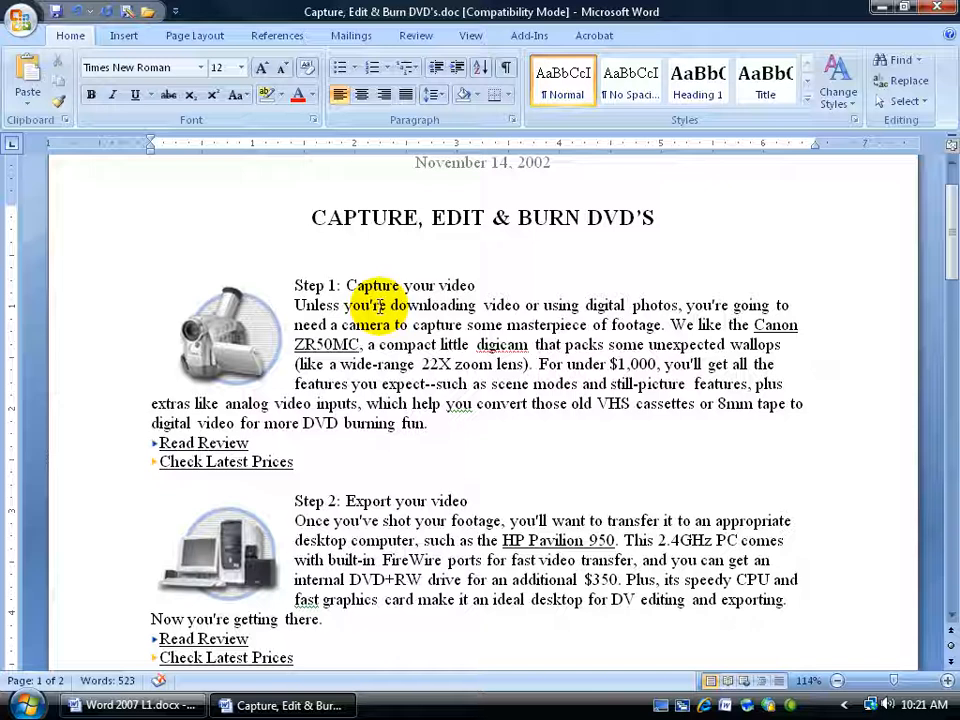
pyautogui.moveTo(367, 344); pyautogui.dragTo(505, 345)
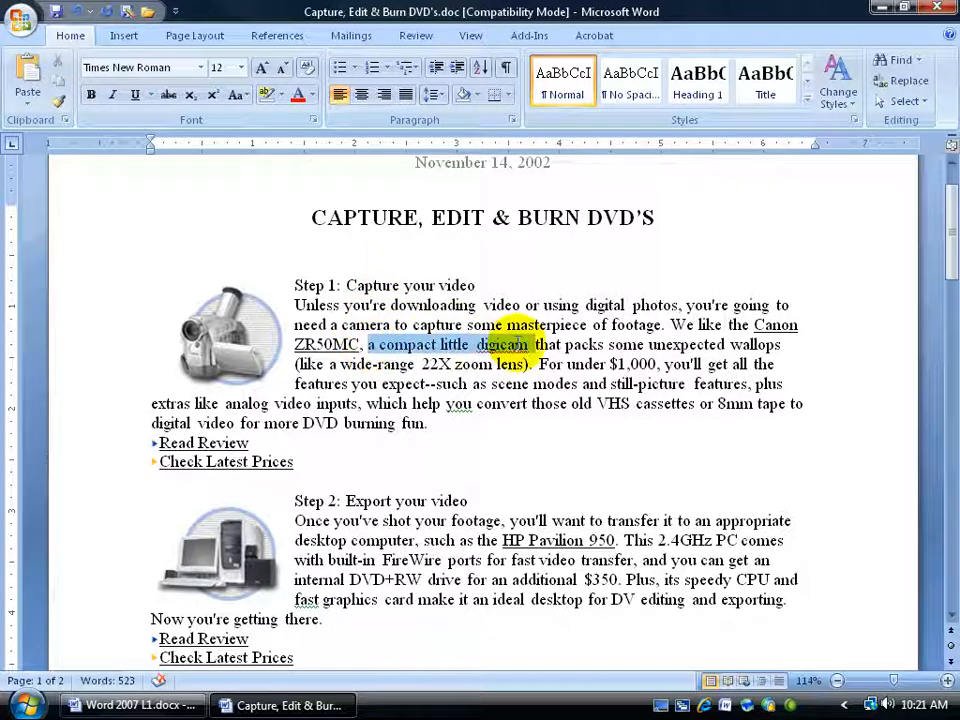
pyautogui.click(283, 98)
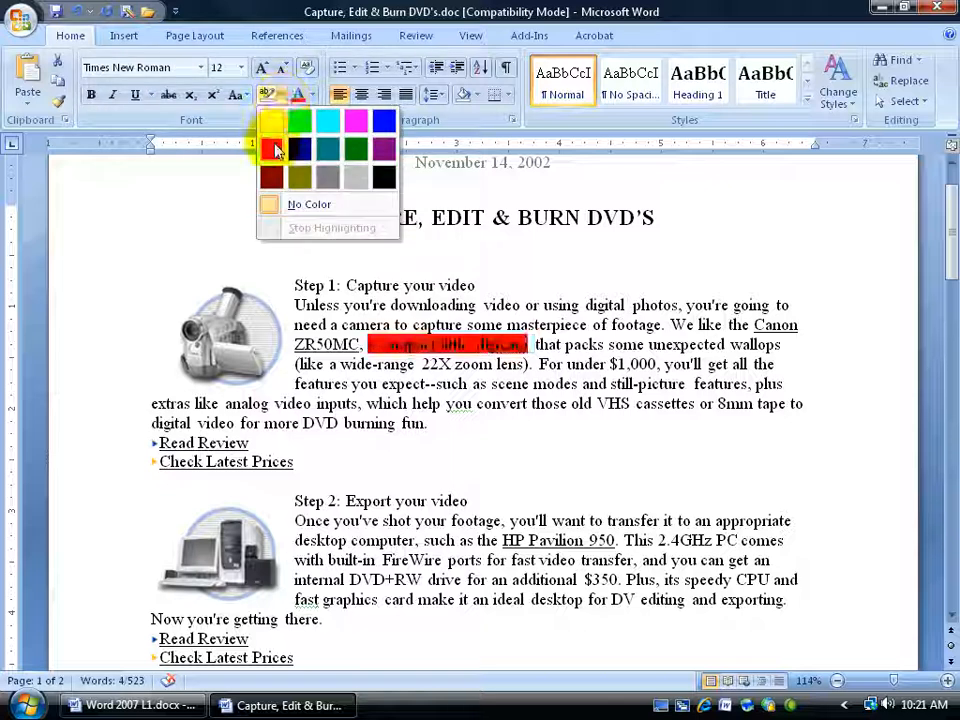
pyautogui.click(275, 148)
pyautogui.click(310, 249)
# Step: Apply the same red highlight to "you're downloading video" in the Step 1 paragraph
pyautogui.moveTo(347, 305); pyautogui.dragTo(495, 304)
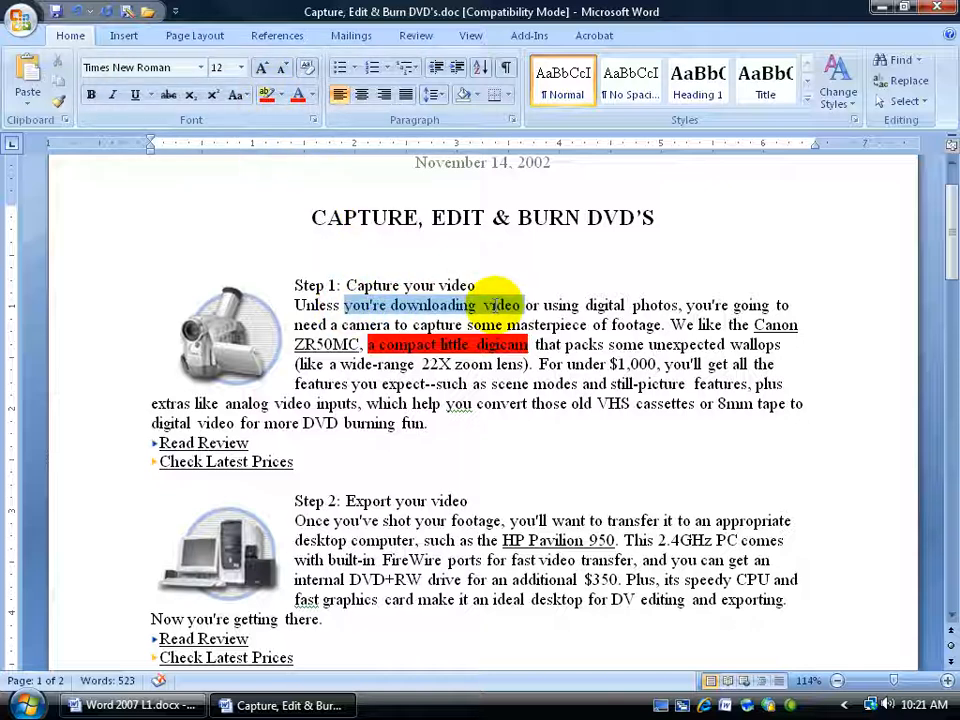
pyautogui.click(266, 94)
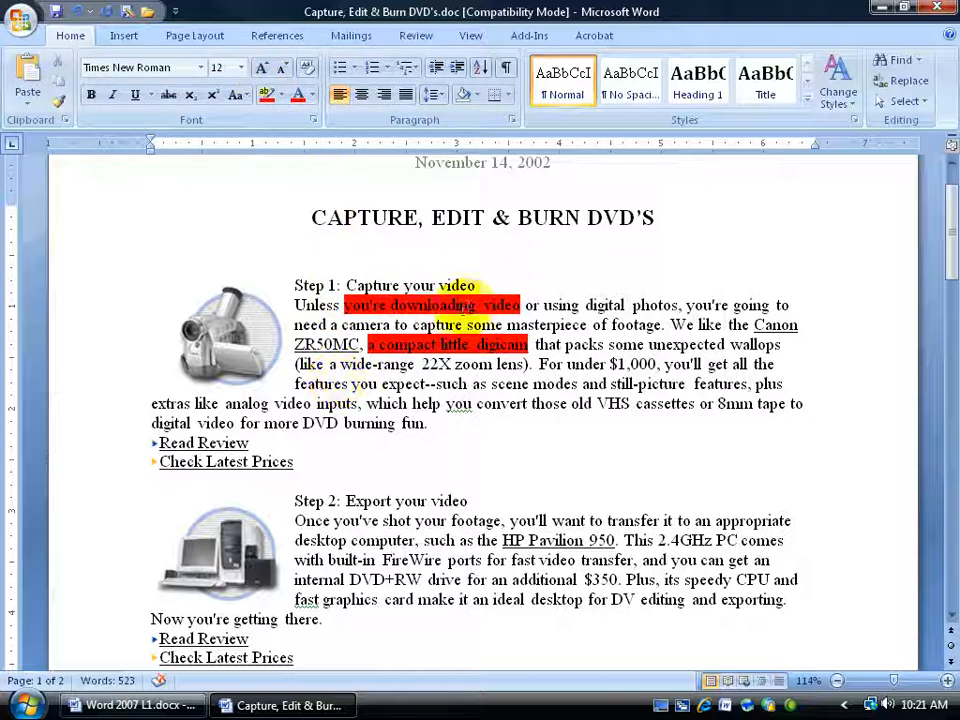
# Step: Remove the highlight from "you're downloading video" by setting it to No Color
pyautogui.moveTo(343, 305); pyautogui.dragTo(513, 308)
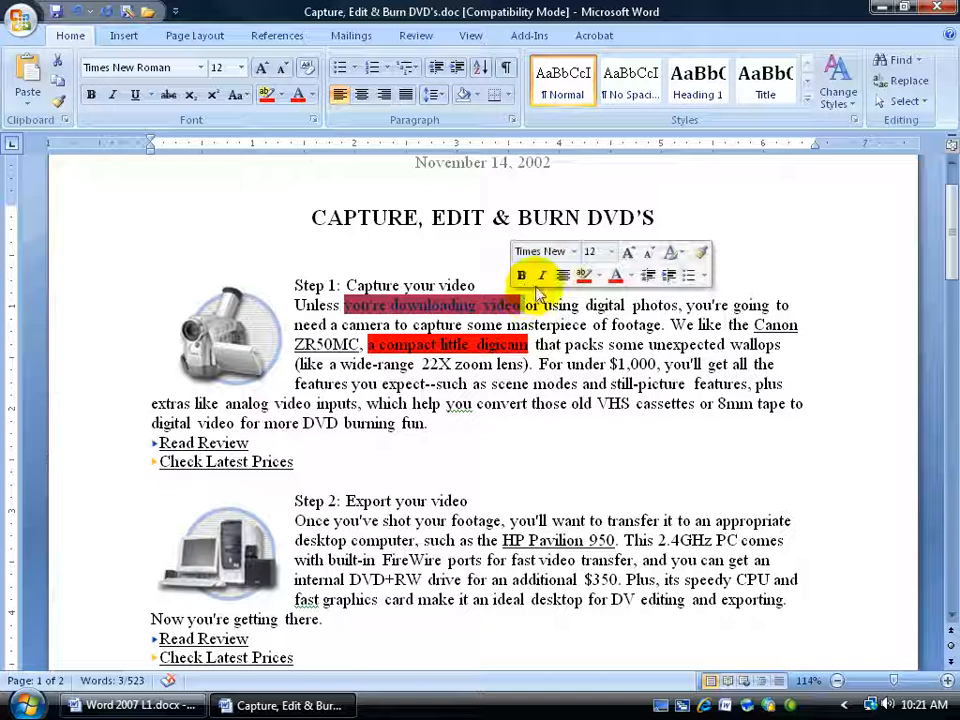
pyautogui.click(598, 275)
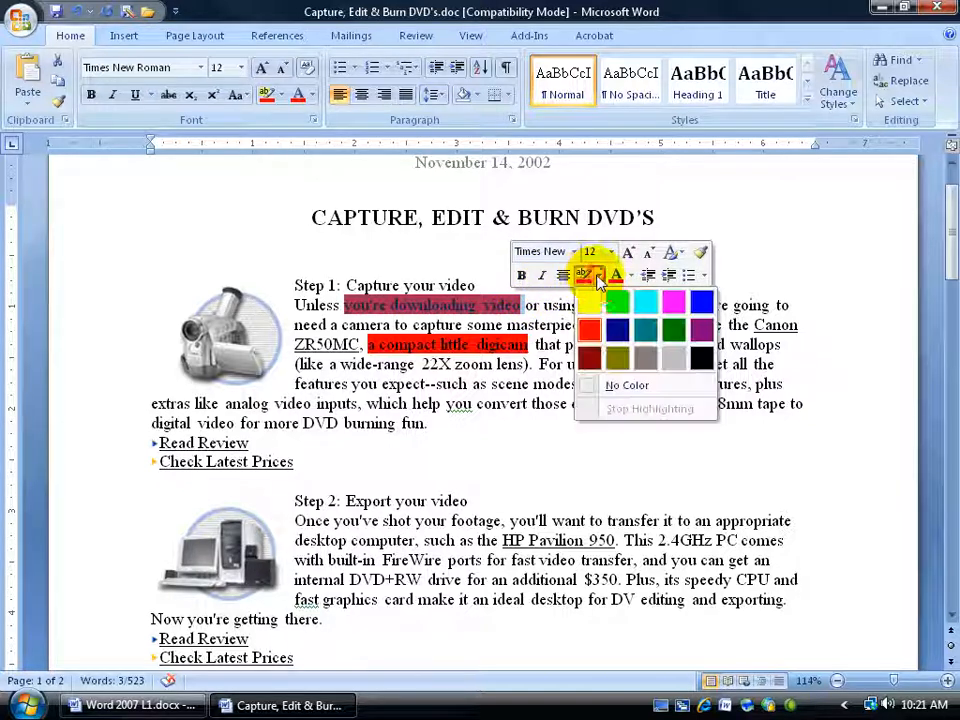
pyautogui.click(620, 386)
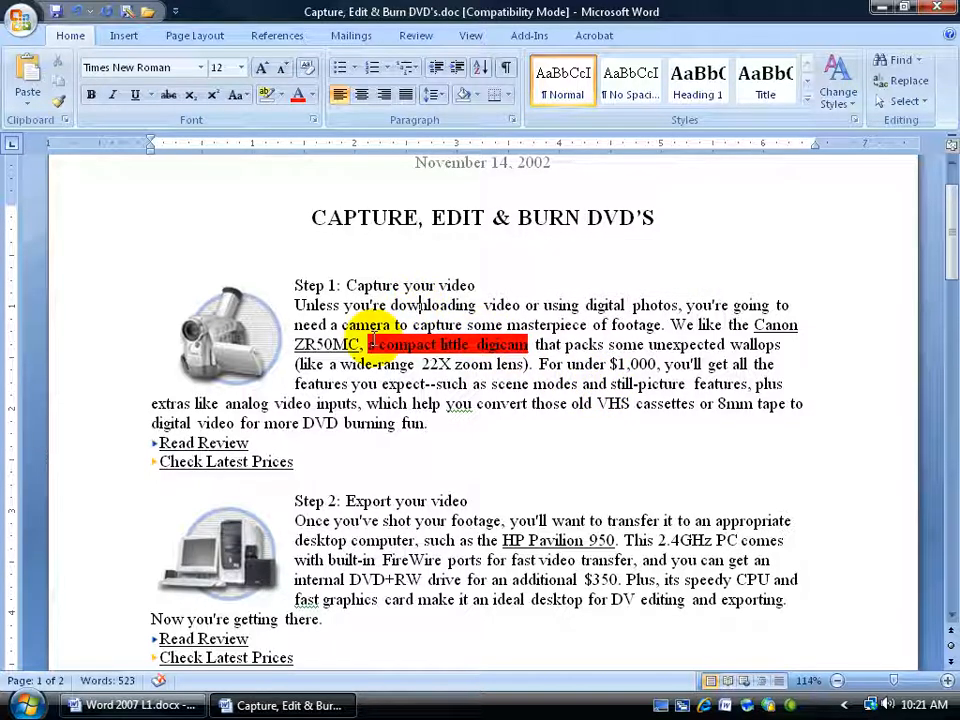
# Step: Using red highlighter mode, highlight "downloading video", "For under $1,000" and "old VHS cassettes", then turn highlighting off
pyautogui.click(281, 95)
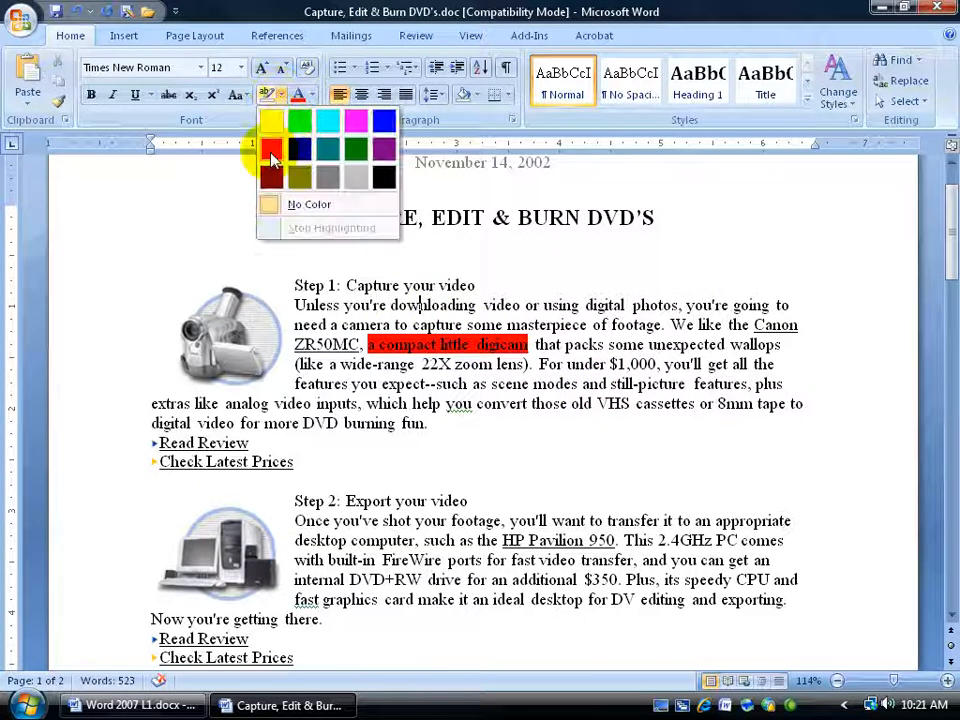
pyautogui.click(270, 152)
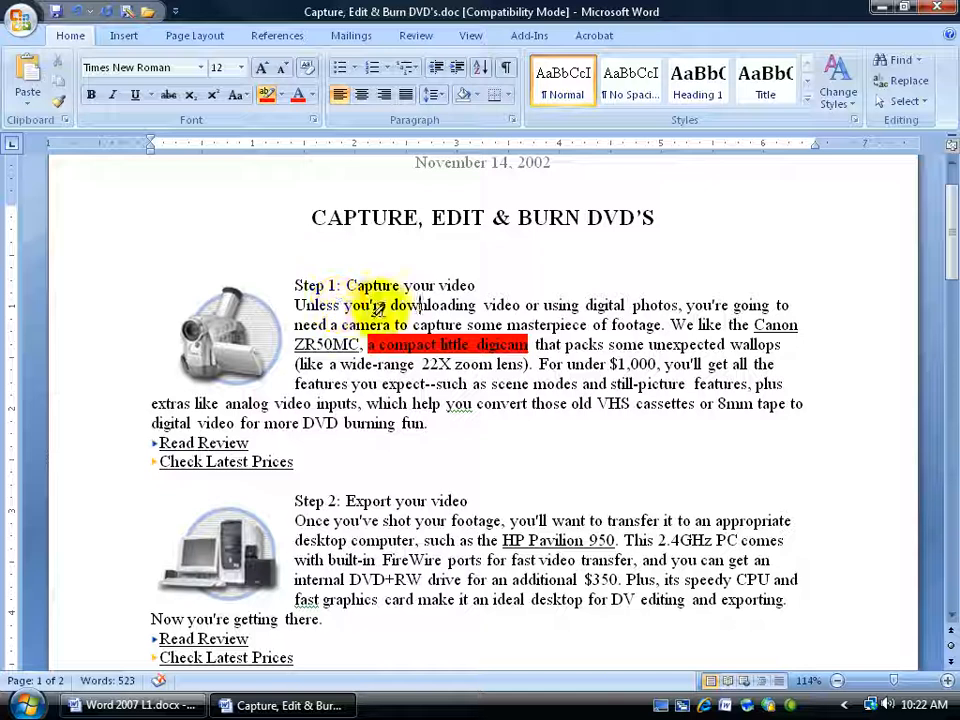
pyautogui.moveTo(390, 305); pyautogui.dragTo(520, 305)
pyautogui.moveTo(539, 365)
pyautogui.mouseDown()
pyautogui.moveTo(643, 357)
pyautogui.moveTo(657, 365)
pyautogui.mouseUp()
pyautogui.moveTo(571, 404); pyautogui.dragTo(696, 404)
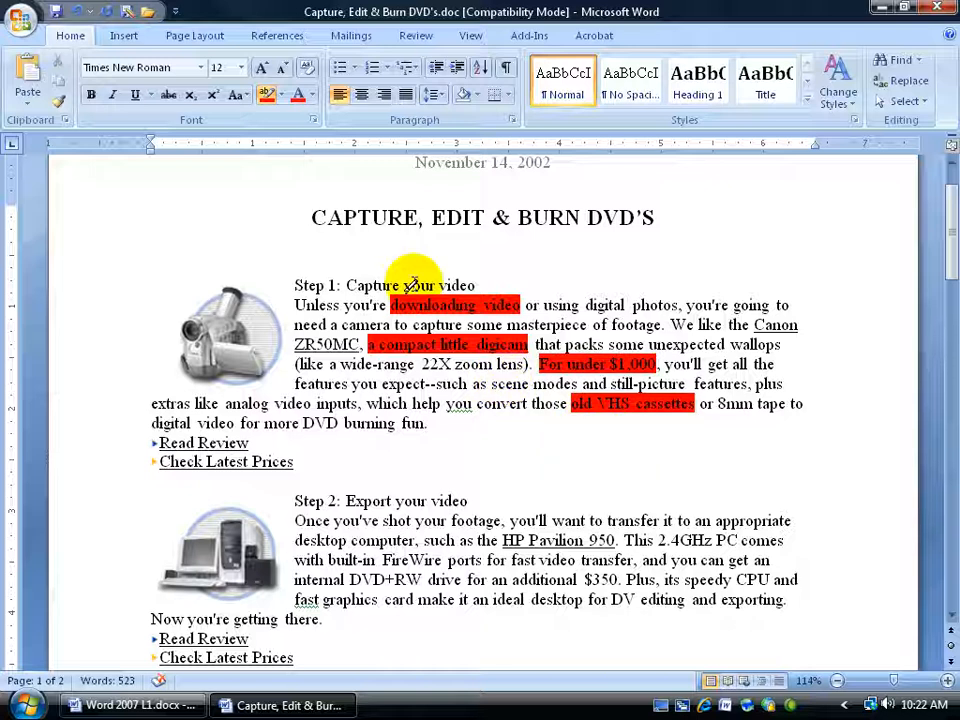
pyautogui.click(267, 97)
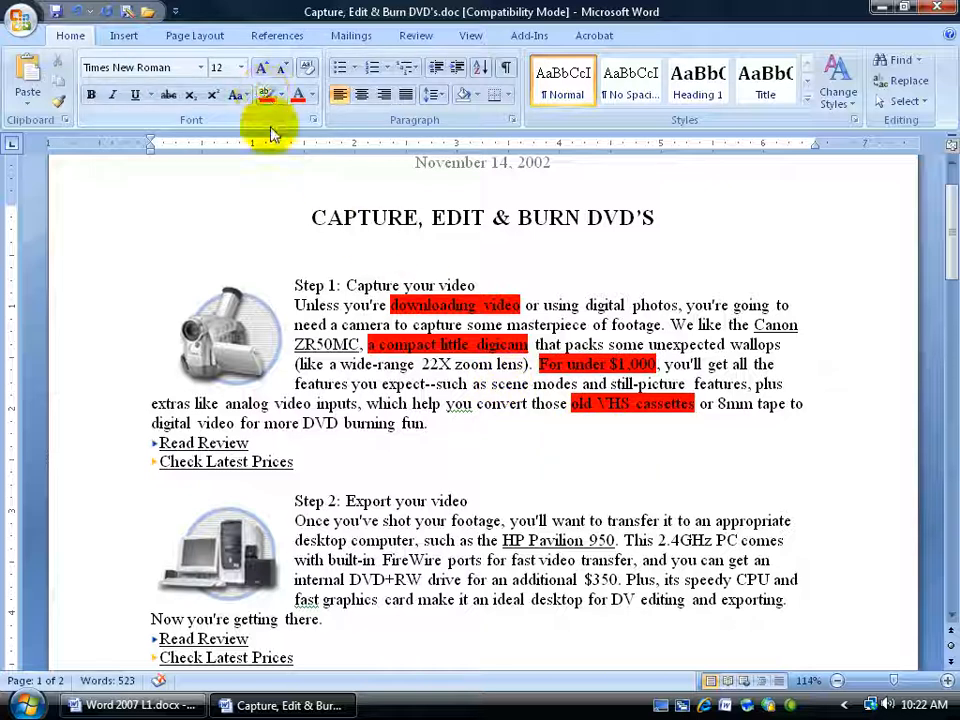
# Step: Remove all highlighting from the Step 1 paragraph by setting its highlight to No Color
pyautogui.moveTo(316, 404); pyautogui.dragTo(412, 404)
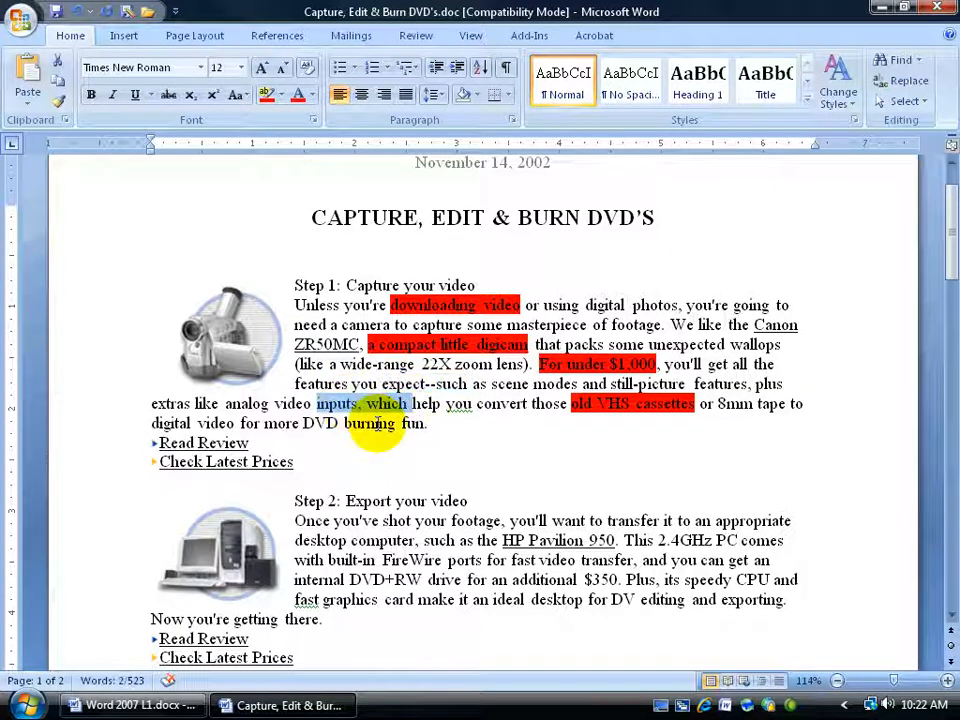
pyautogui.moveTo(344, 305); pyautogui.dragTo(678, 405)
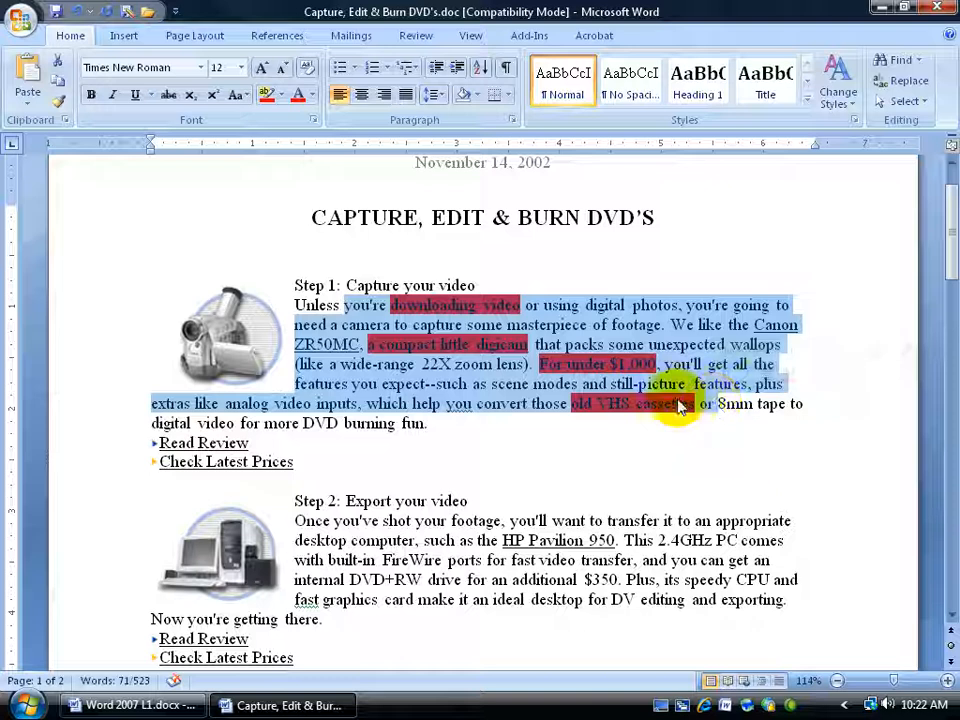
pyautogui.rightClick(680, 405)
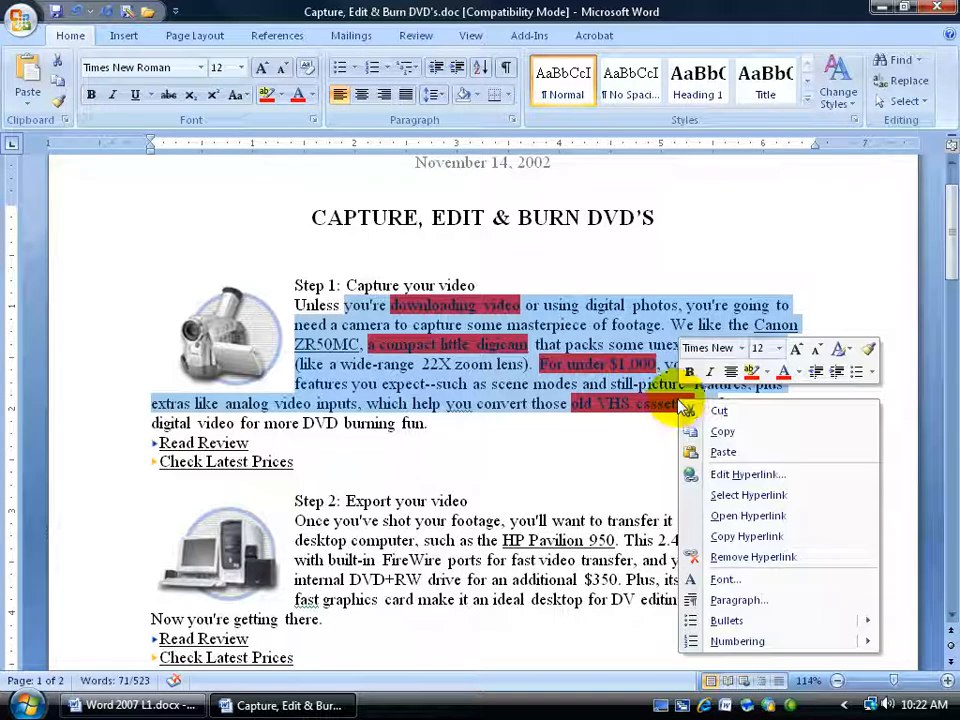
pyautogui.click(767, 376)
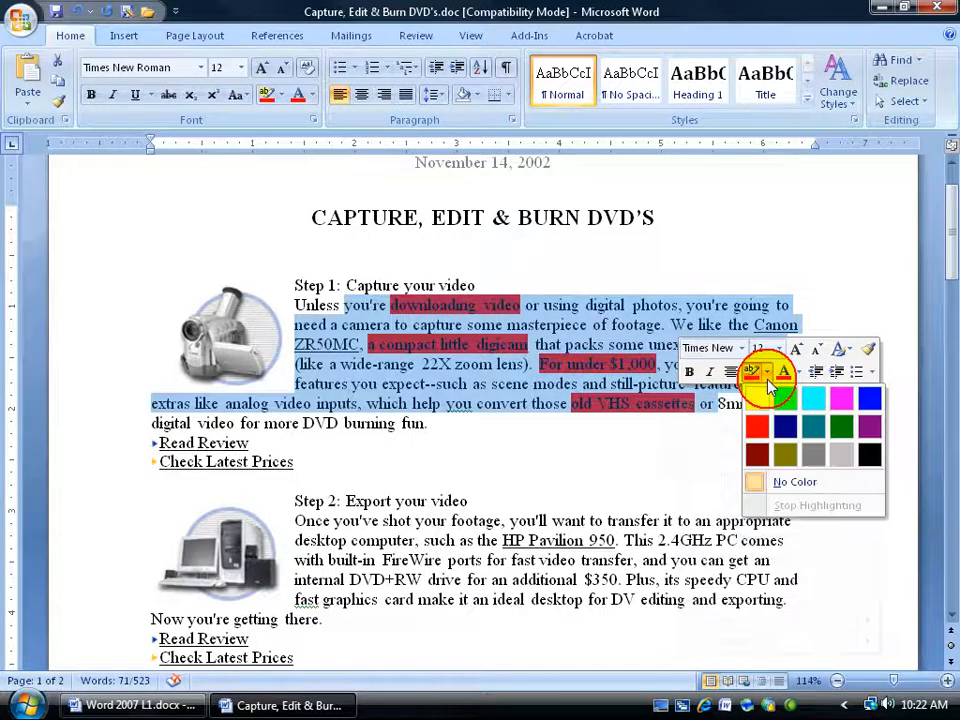
pyautogui.click(771, 484)
pyautogui.click(628, 364)
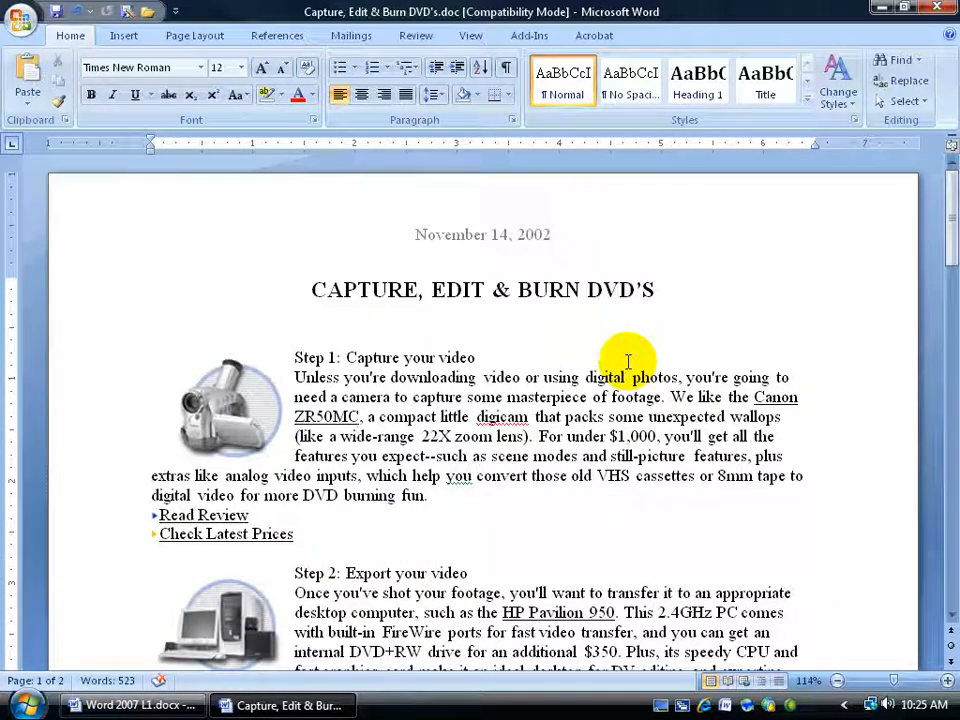
# Step: Try the Engrave, Small caps and Superscript effects on the title in the Font dialog, cancelling without applying
pyautogui.click(386, 289)
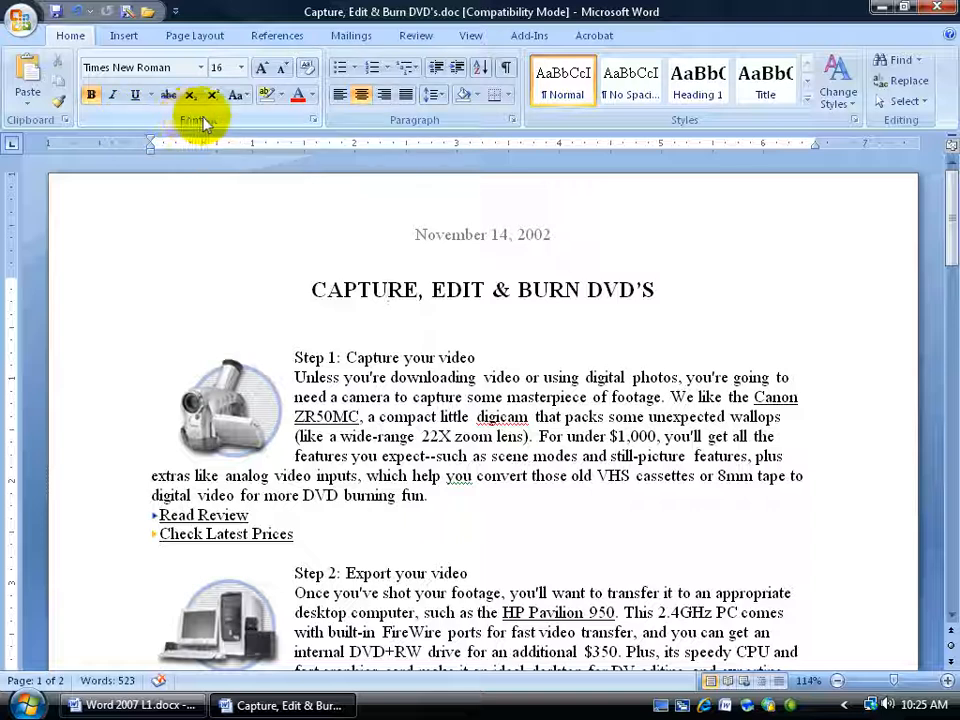
pyautogui.click(313, 124)
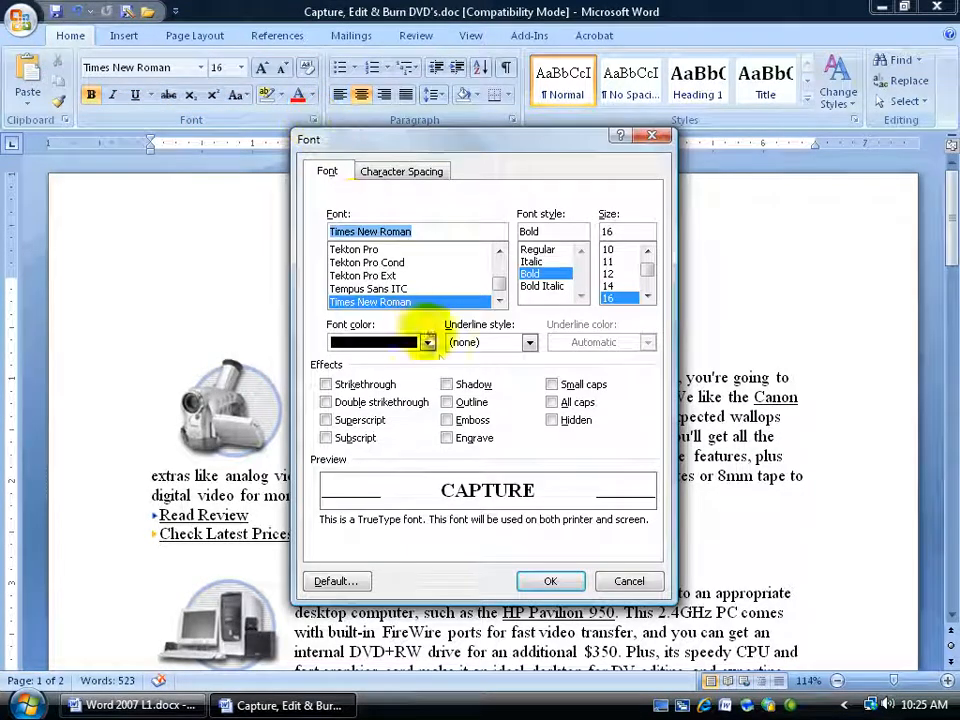
pyautogui.click(446, 437)
pyautogui.click(552, 385)
pyautogui.click(328, 421)
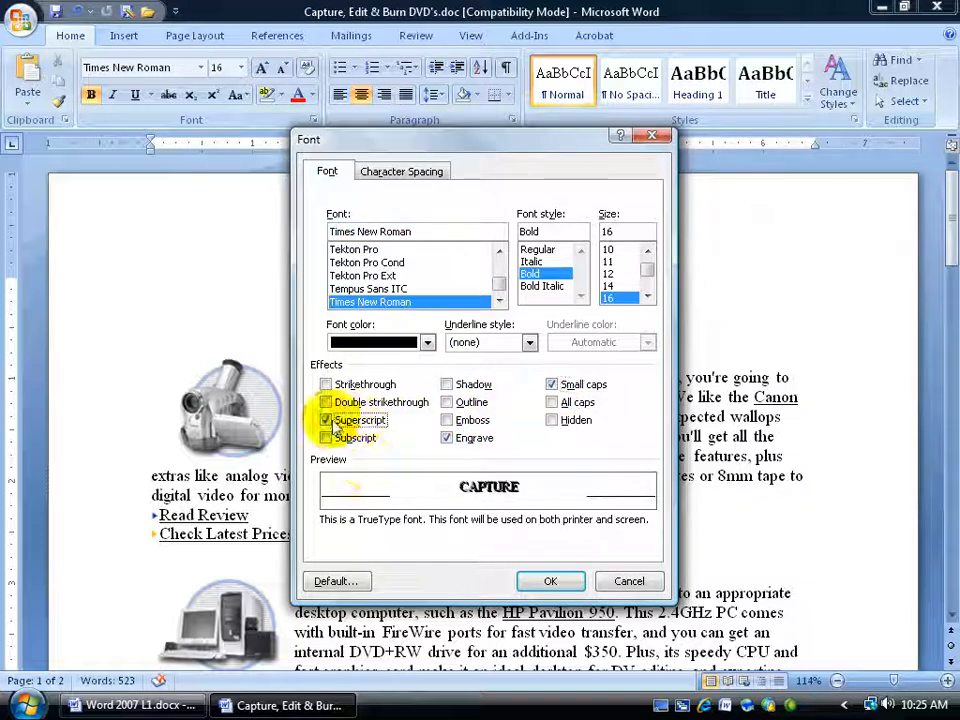
pyautogui.click(629, 581)
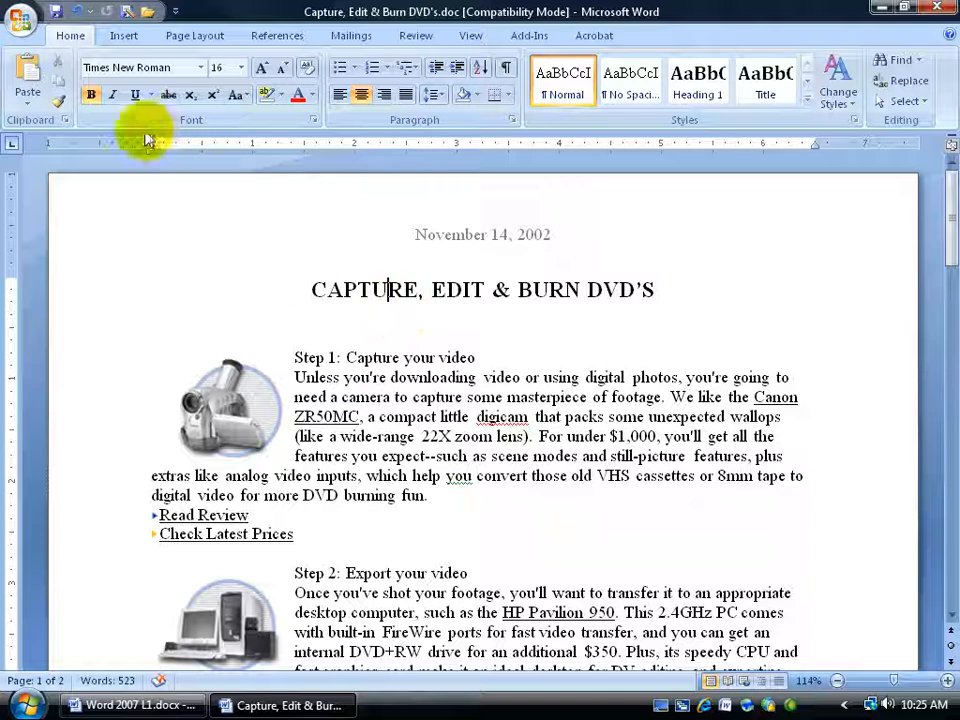
# Step: Select the title and open the Styles pane, Style Inspector and Reveal Formatting
pyautogui.moveTo(311, 291)
pyautogui.mouseDown()
pyautogui.moveTo(671, 289)
pyautogui.moveTo(660, 291)
pyautogui.mouseUp()
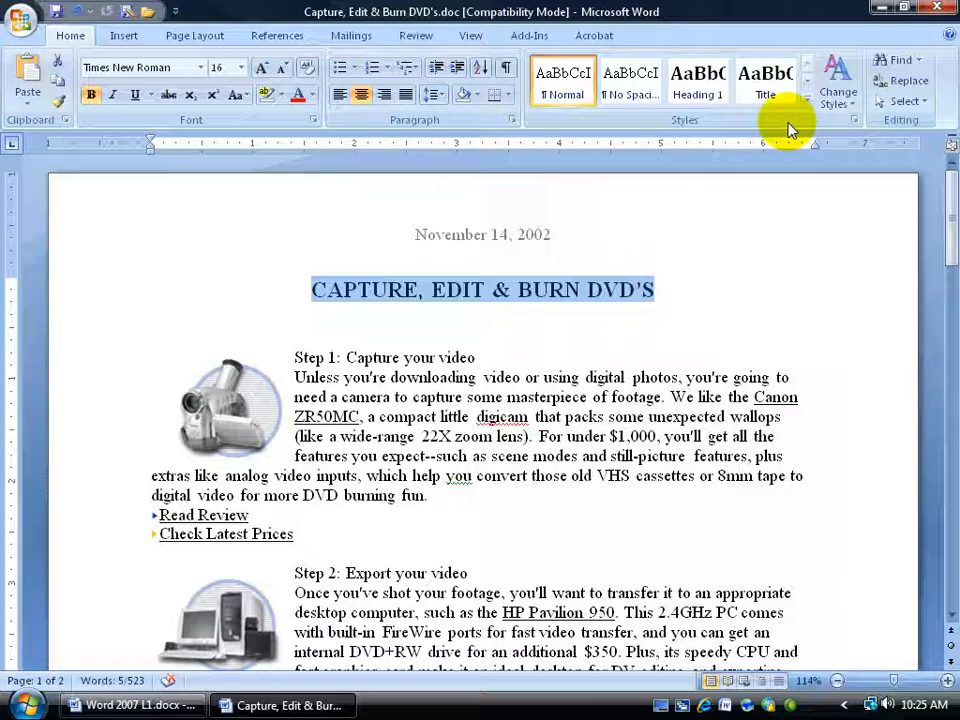
pyautogui.click(855, 124)
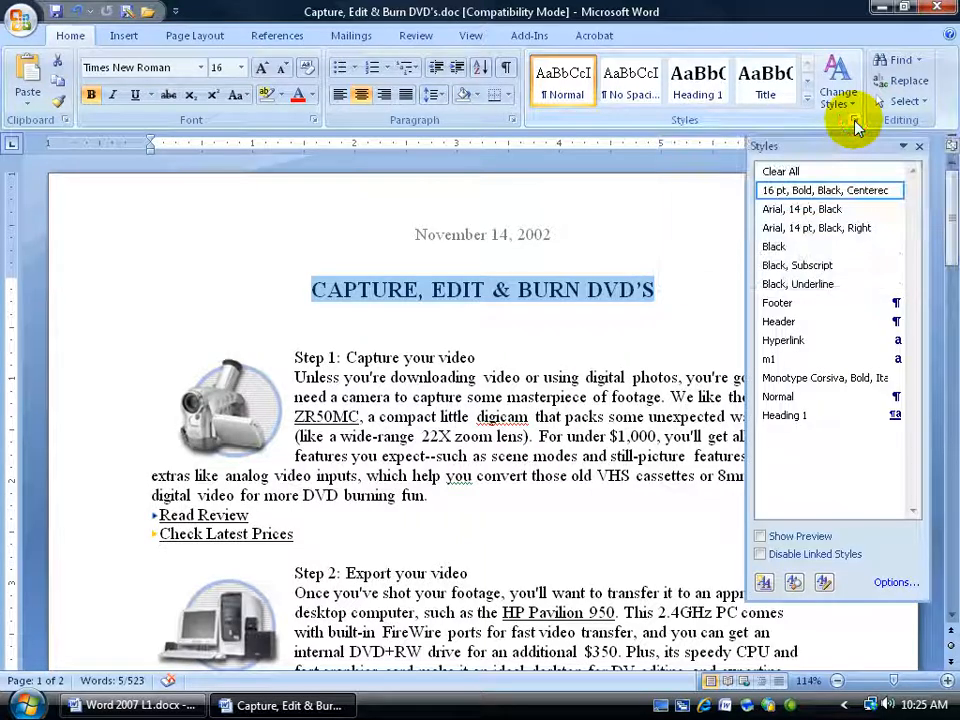
pyautogui.click(794, 584)
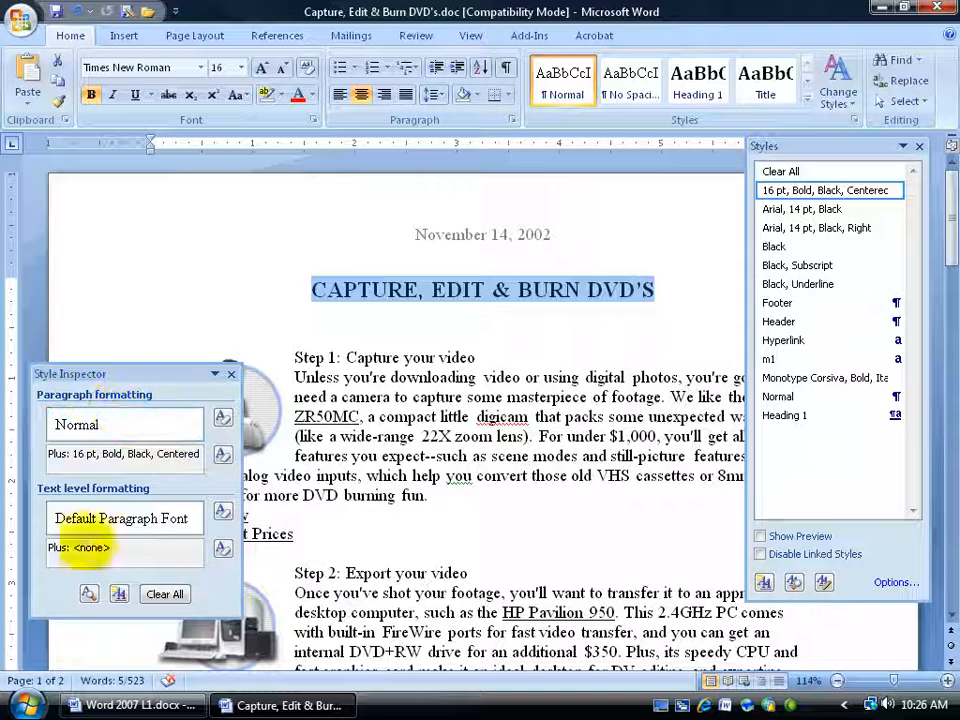
pyautogui.click(88, 596)
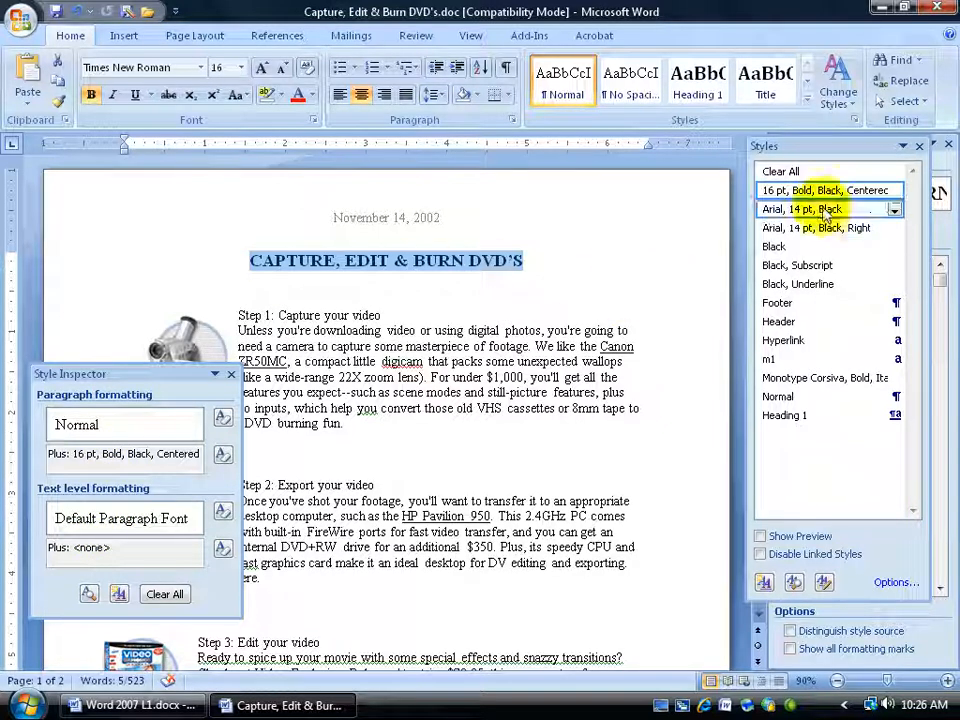
# Step: Inspect the formatting of the Step 1 heading, paragraph text and hyperlink, then close the Style Inspector and Styles panes
pyautogui.moveTo(821, 197)
pyautogui.click(376, 315)
pyautogui.click(362, 395)
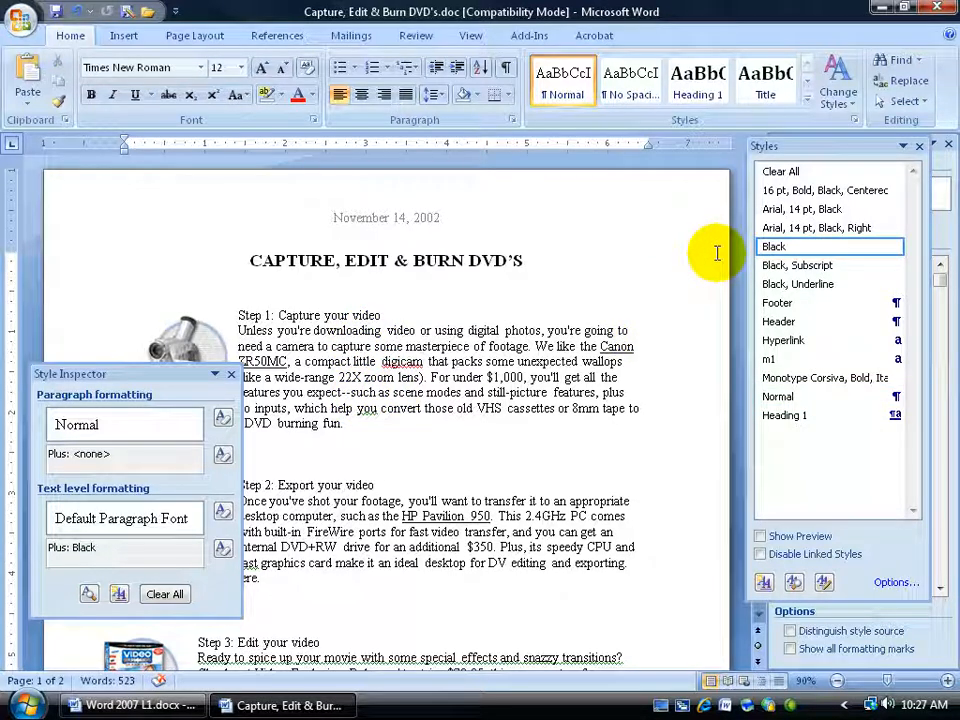
pyautogui.click(419, 512)
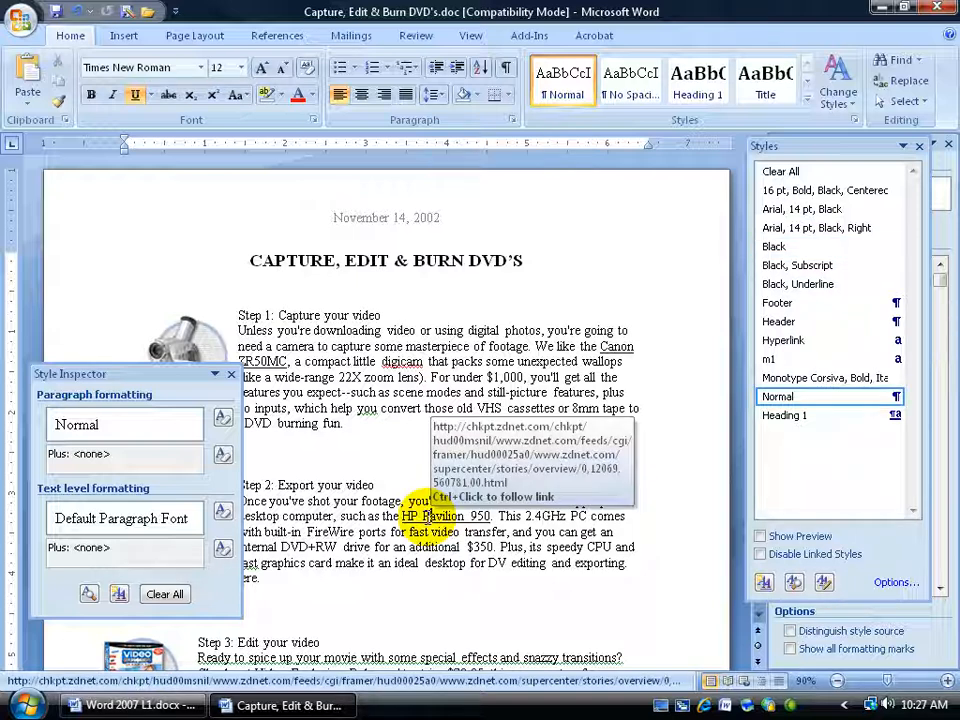
pyautogui.click(383, 532)
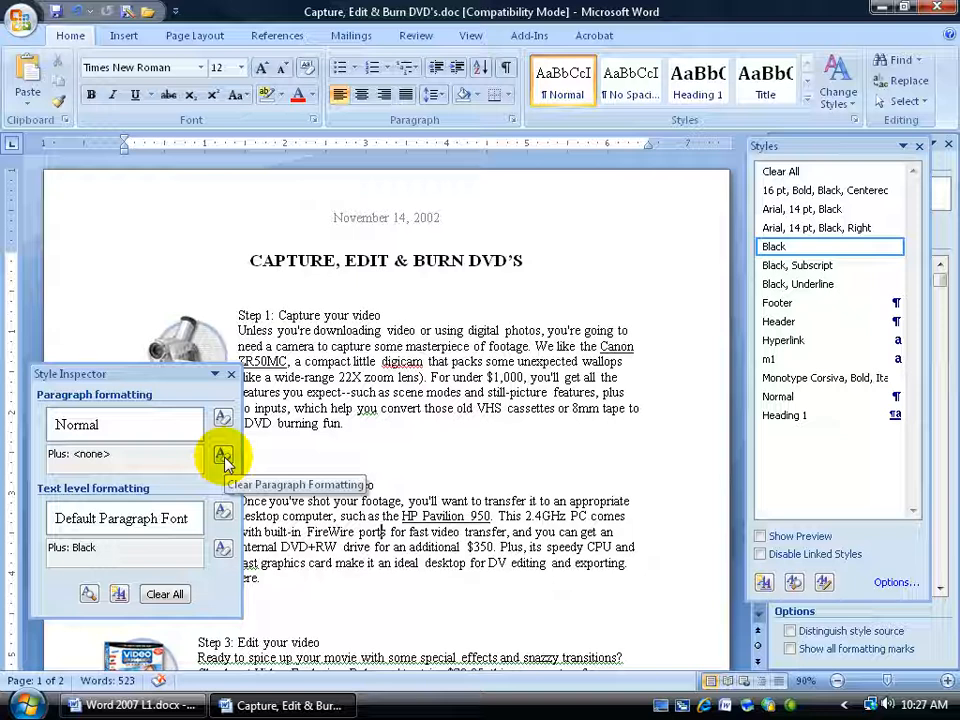
pyautogui.click(231, 374)
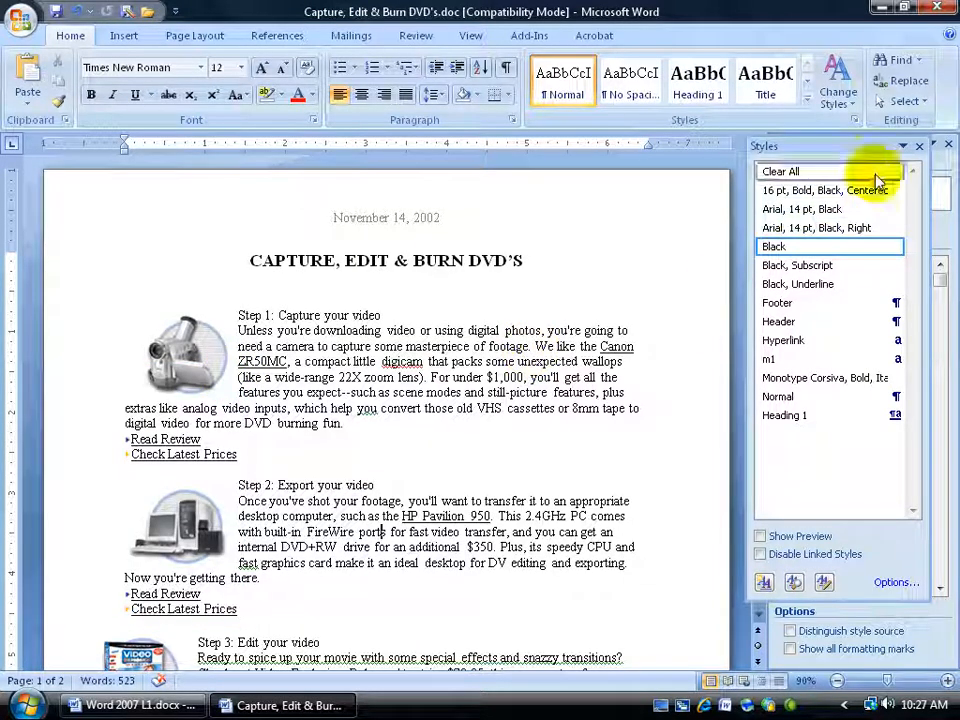
pyautogui.click(918, 147)
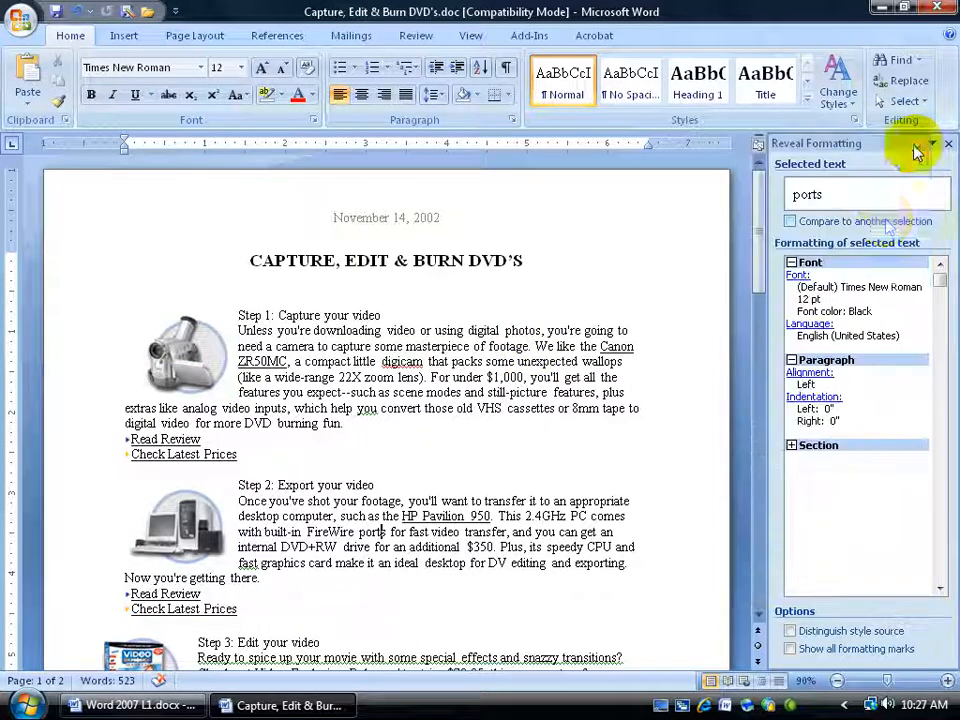
# Step: Clear the formatting of the title through the Reveal Formatting pane's selected text options
pyautogui.doubleClick(370, 258)
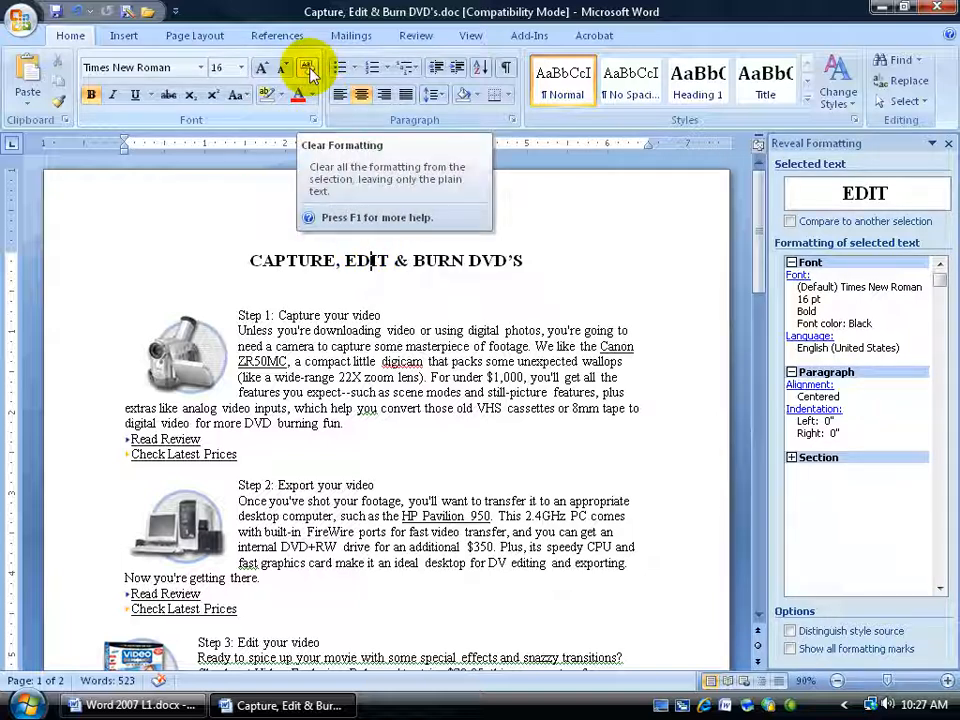
pyautogui.click(870, 195)
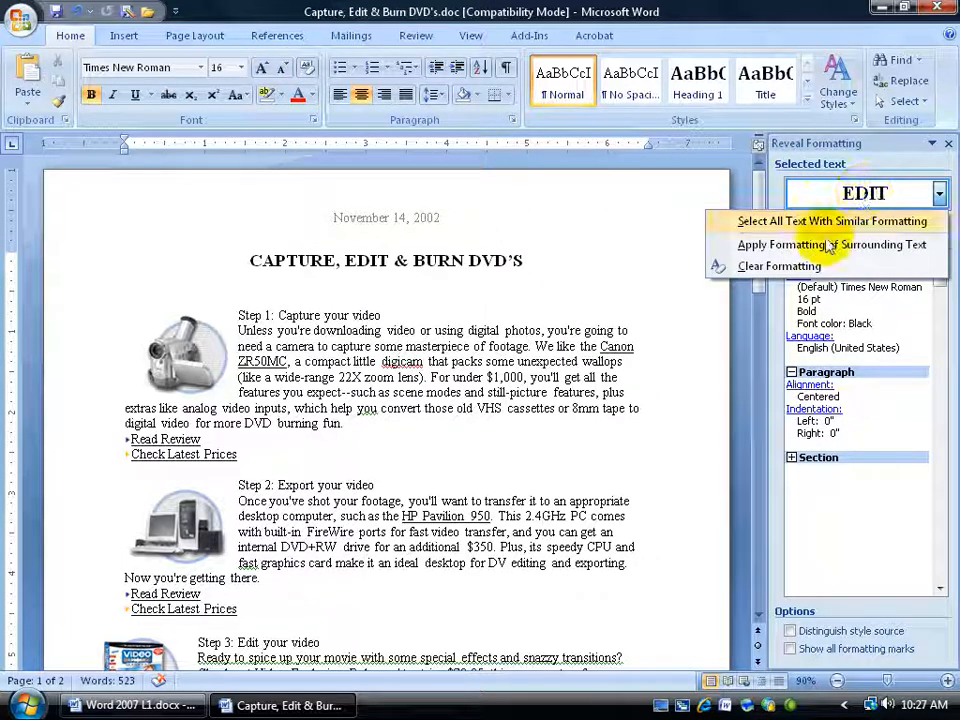
pyautogui.click(779, 266)
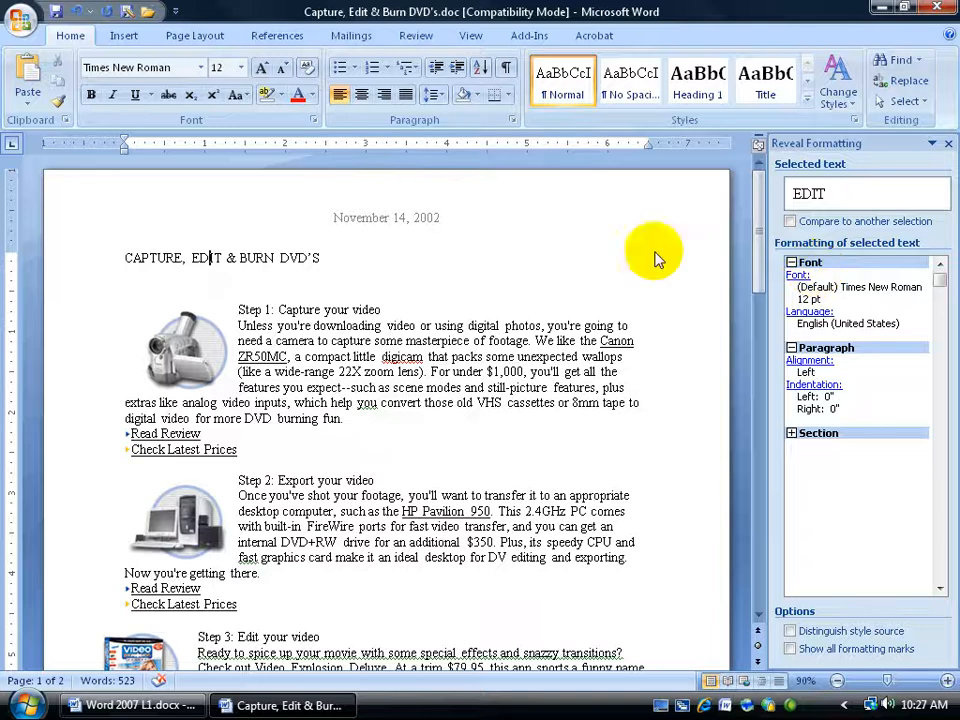